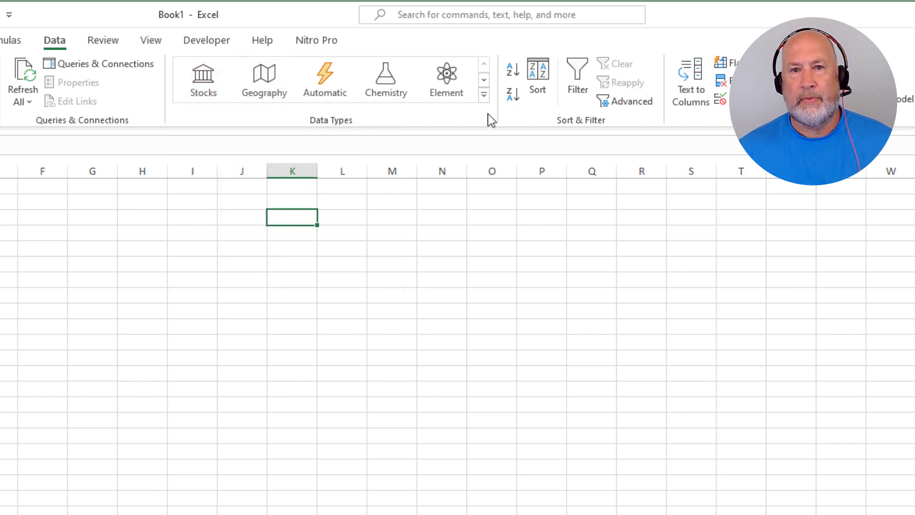
Glance at the data types gallery, then download the blog's Relocation Helper template for Excel.
left_click(484, 97)
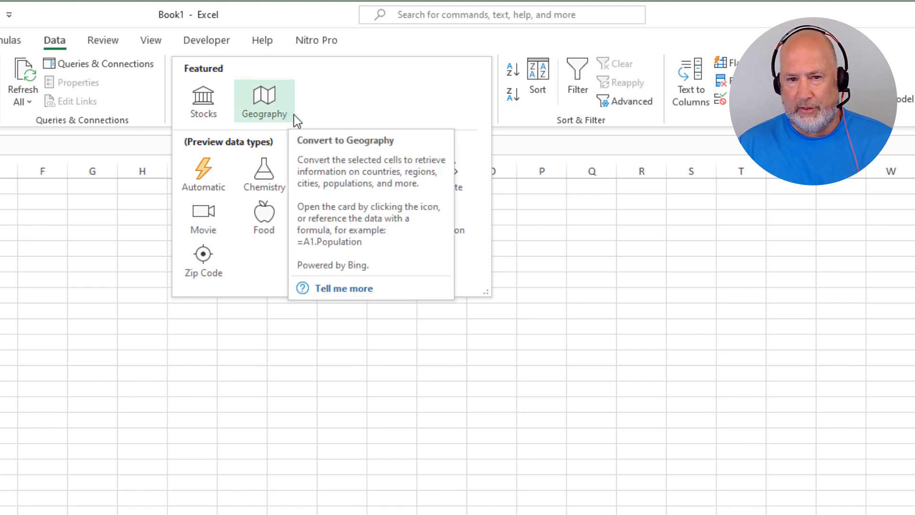
key("Escape")
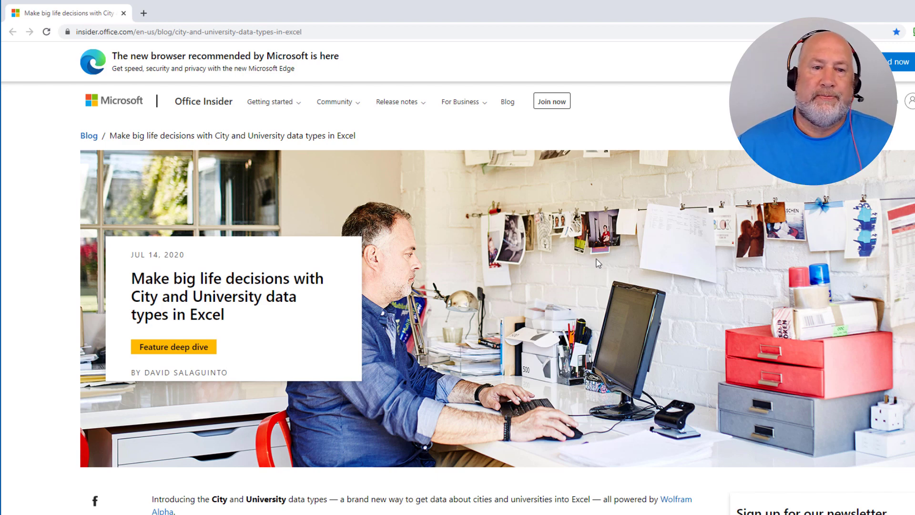
scroll(620, 252, "down", 9)
scroll(667, 246, "up", 5)
scroll(705, 239, "down", 8)
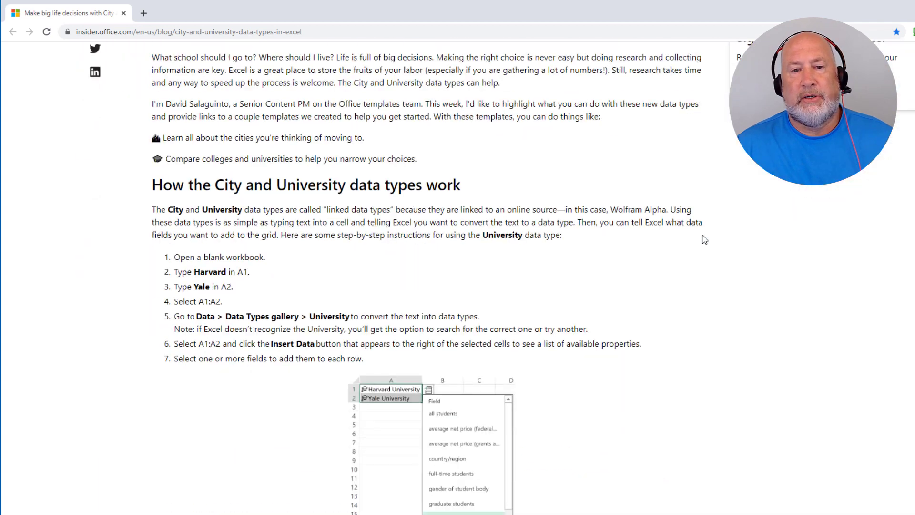
scroll(485, 198, "down", 10)
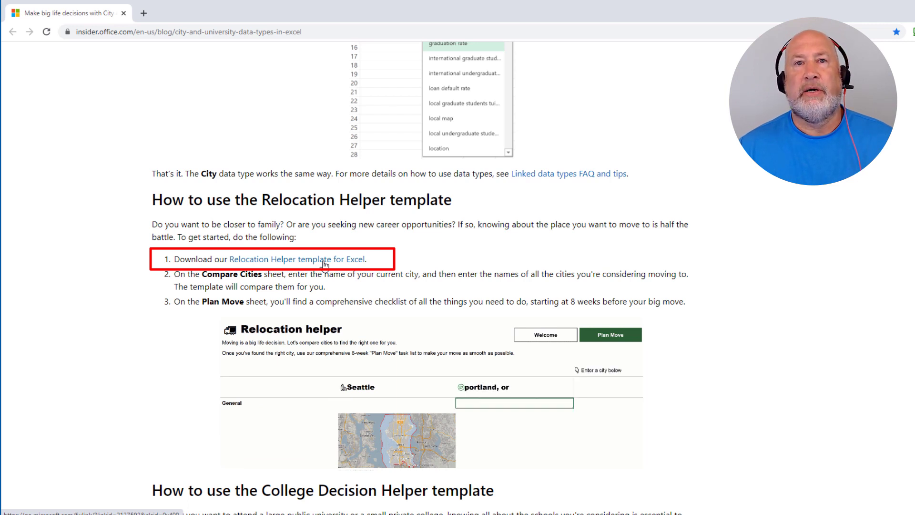
left_click(324, 263)
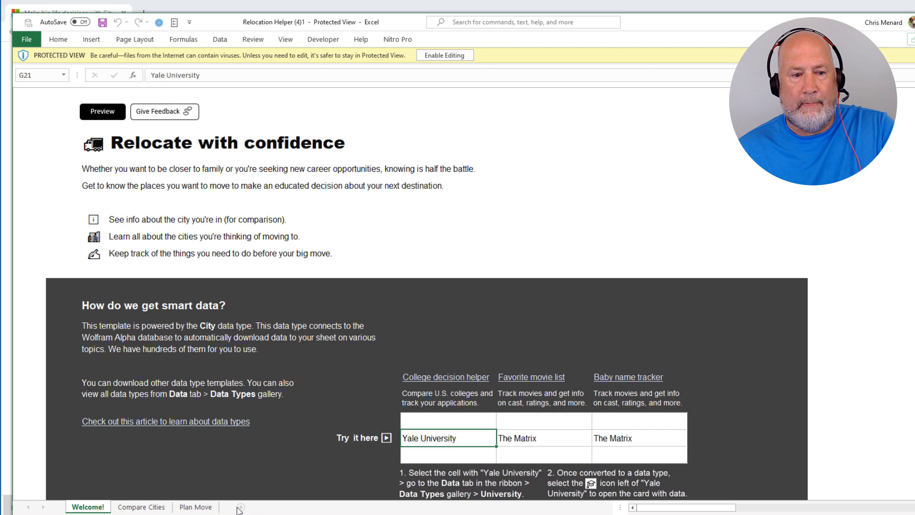
Enable editing on the Relocation Helper workbook and scroll the Welcome sheet to How it works.
left_click(442, 55)
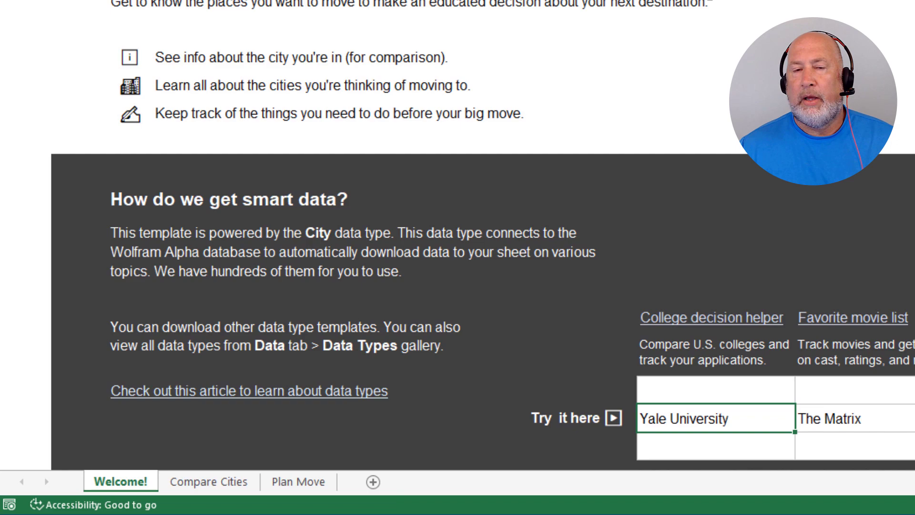
scroll(482, 238, "down", 5)
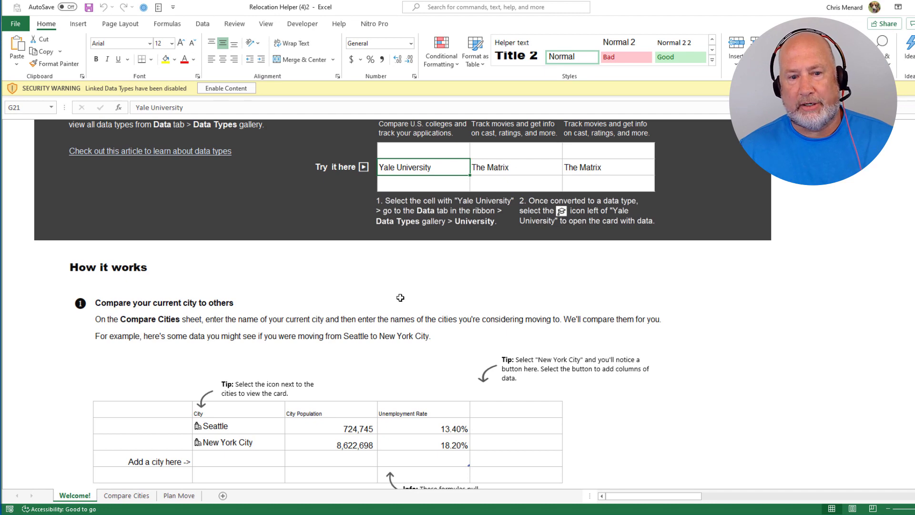
scroll(396, 298, "down", 3)
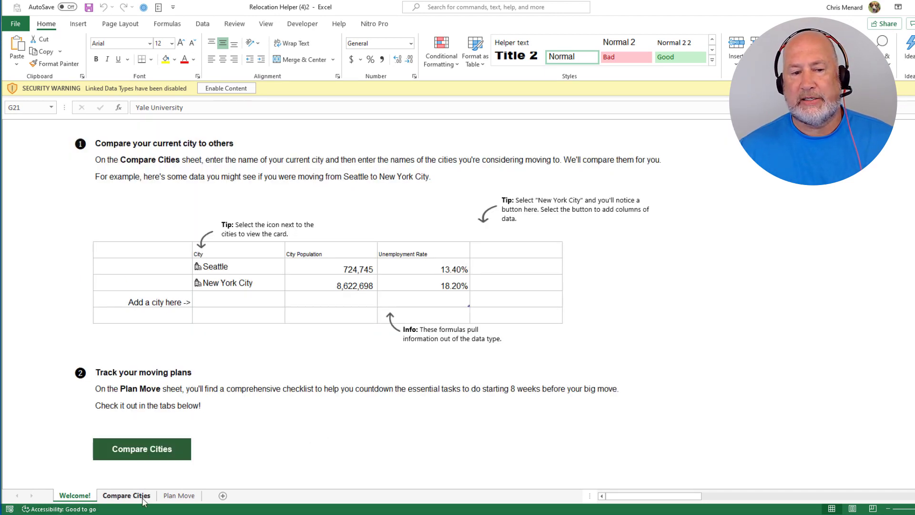
On Compare Cities, review Seattle's map, population 724,745, economy, income and demographic figures.
left_click(153, 450)
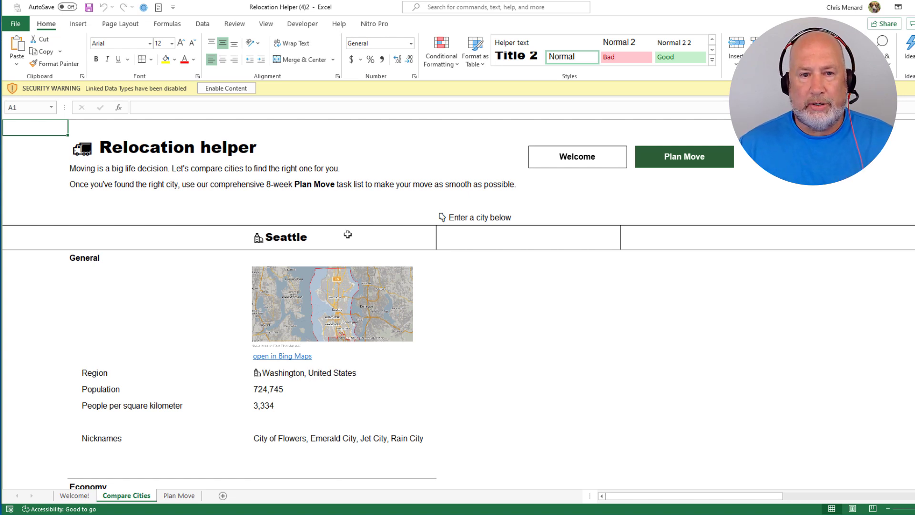
left_click(318, 241)
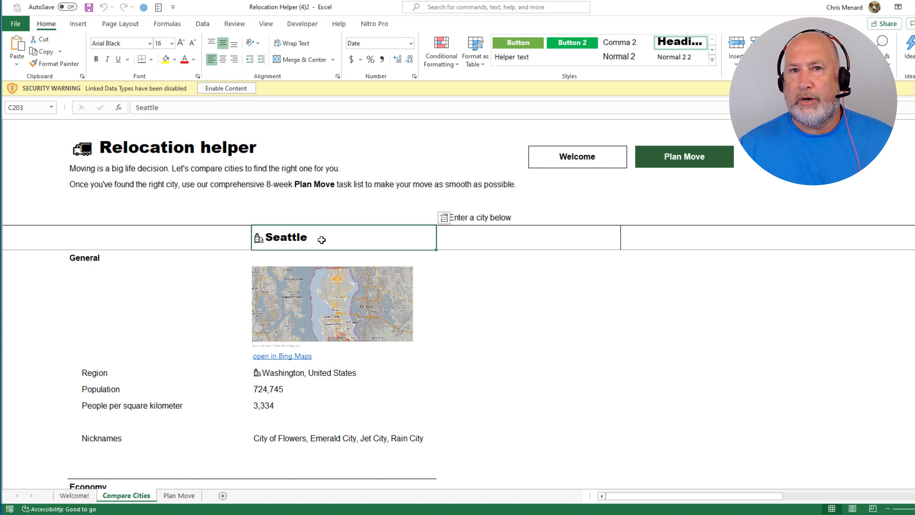
scroll(323, 240, "down", 5)
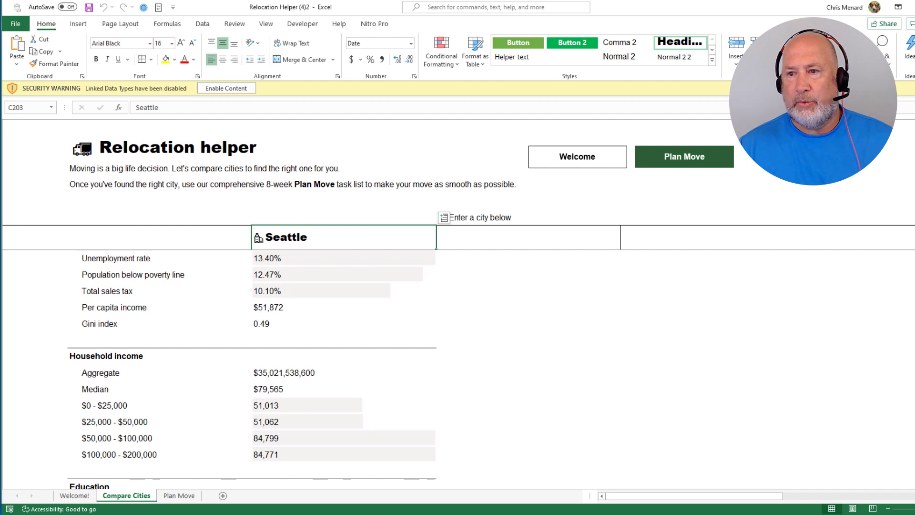
scroll(442, 218, "up", 1)
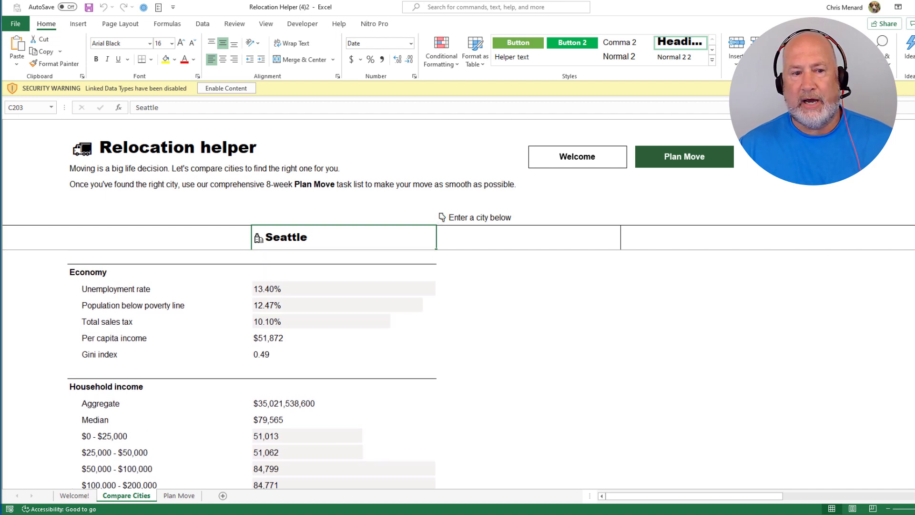
scroll(252, 370, "down", 3)
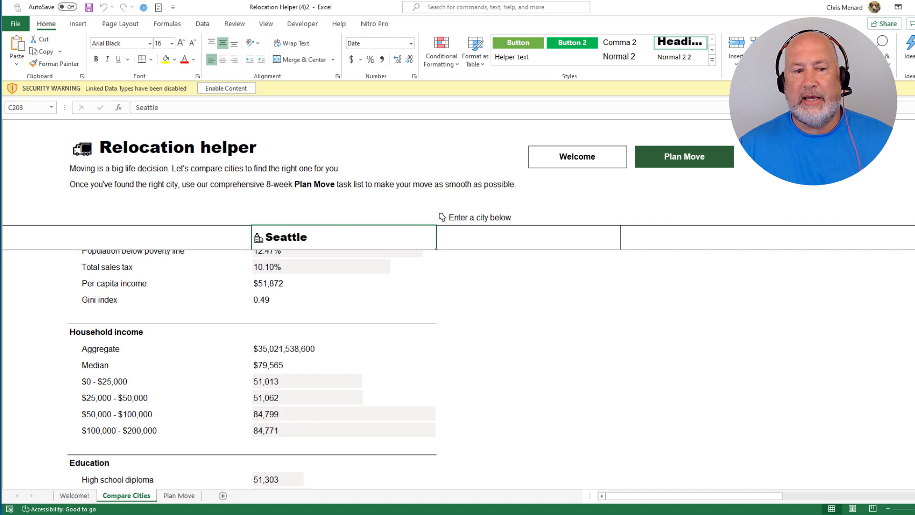
scroll(252, 370, "down", 10)
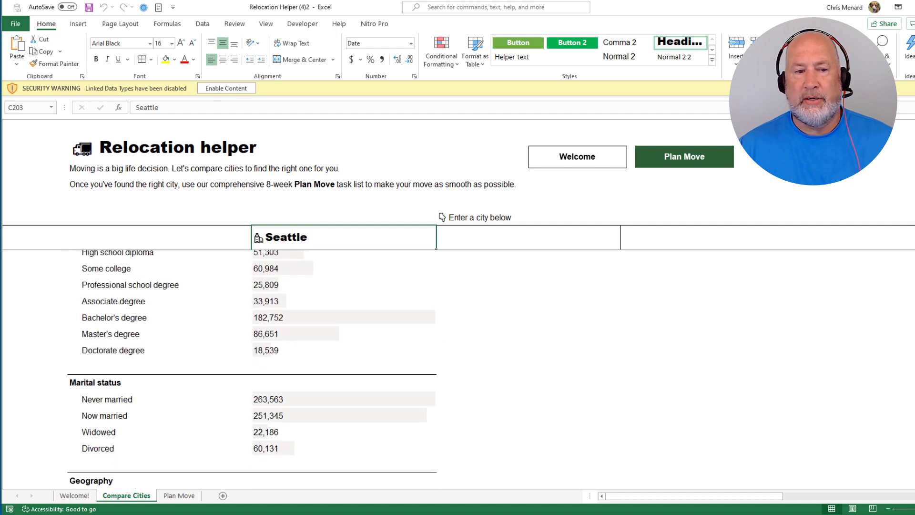
scroll(252, 369, "down", 5)
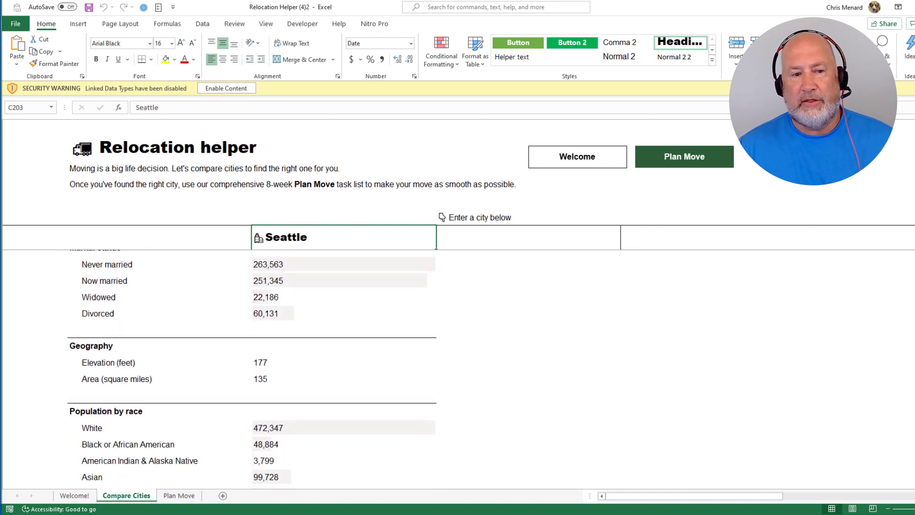
scroll(252, 369, "down", 2)
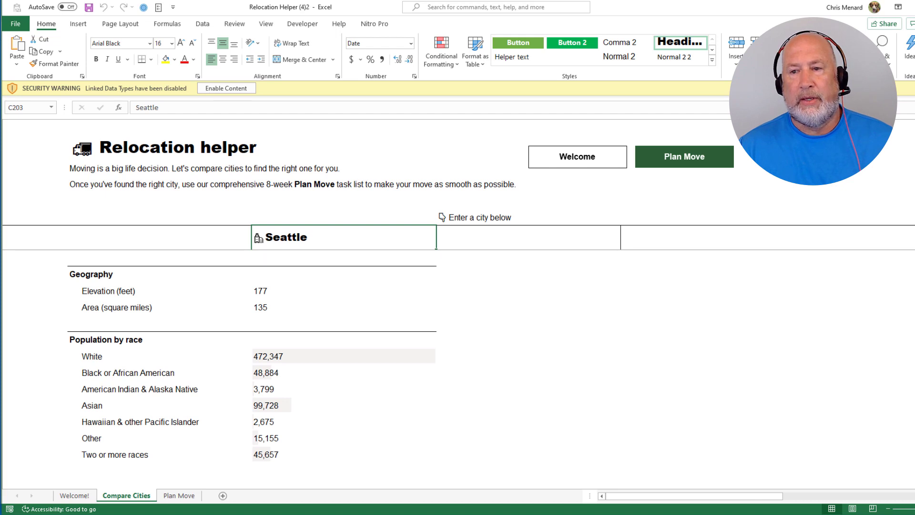
scroll(769, 213, "up", 20)
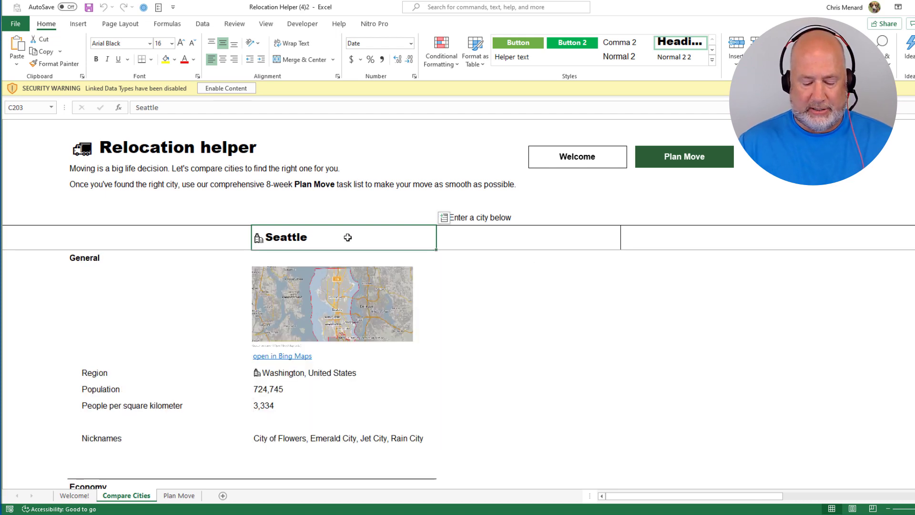
Type Atlanta in the city cell beside Seattle and enable the disabled linked data content.
key("Tab")
type("Atlanta")
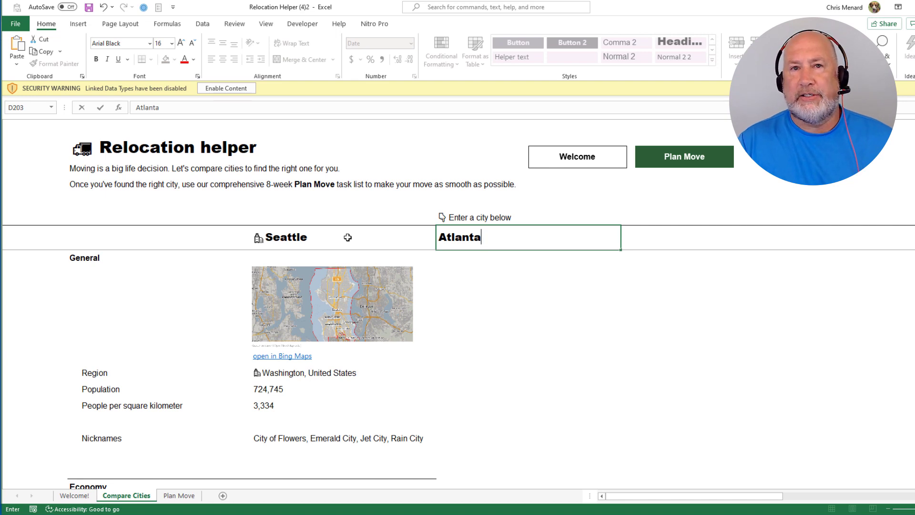
key("Return")
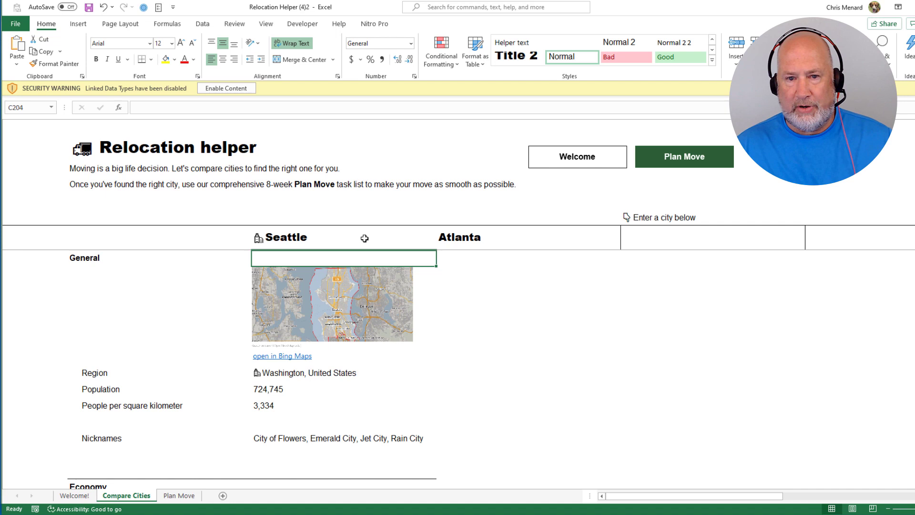
left_click(550, 238)
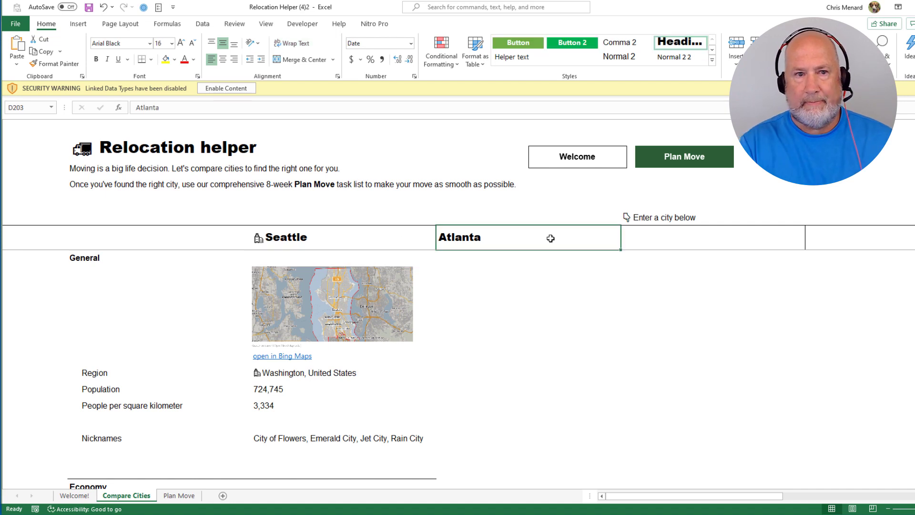
left_click(223, 89)
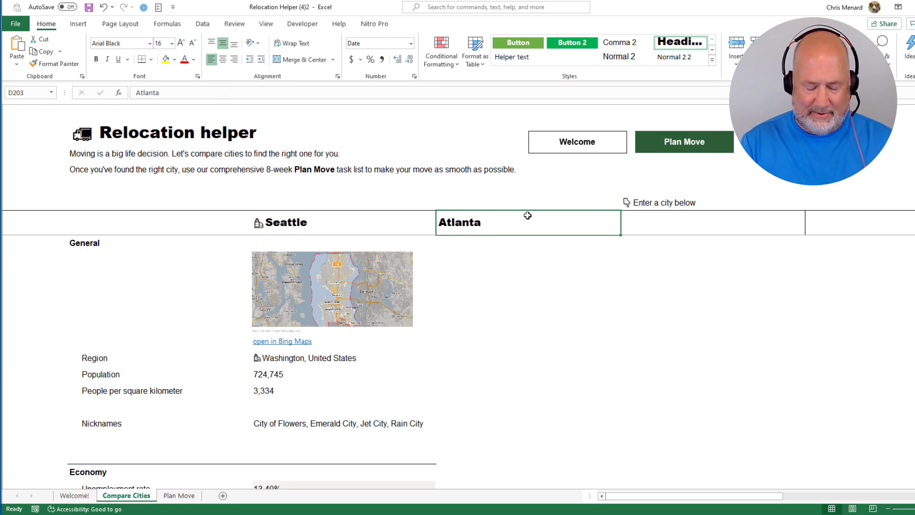
Re-enter Atlanta and resolve it to Atlanta, Georgia, USA as a city data type.
double_click(529, 216)
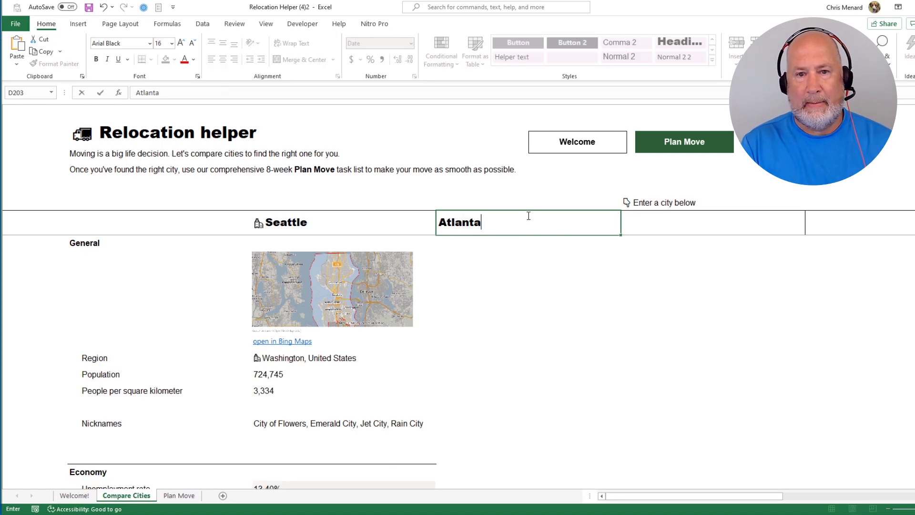
key("Return")
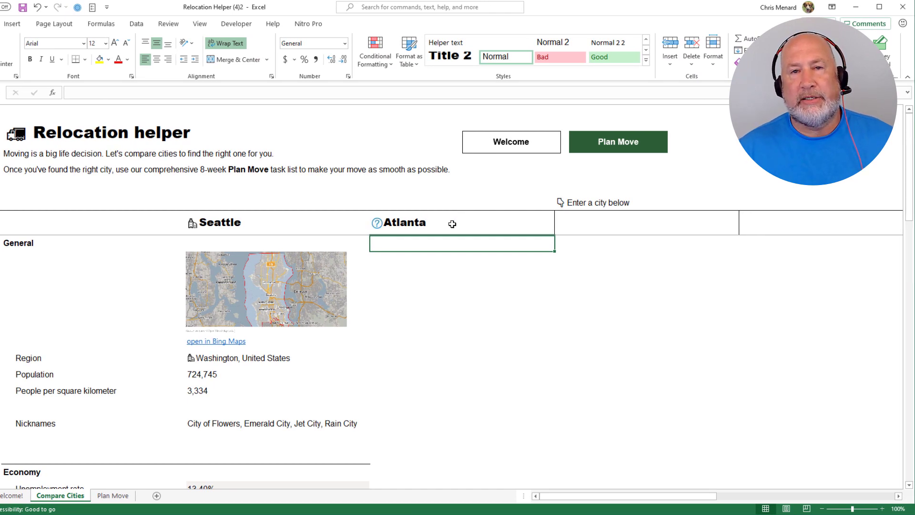
left_click(451, 224)
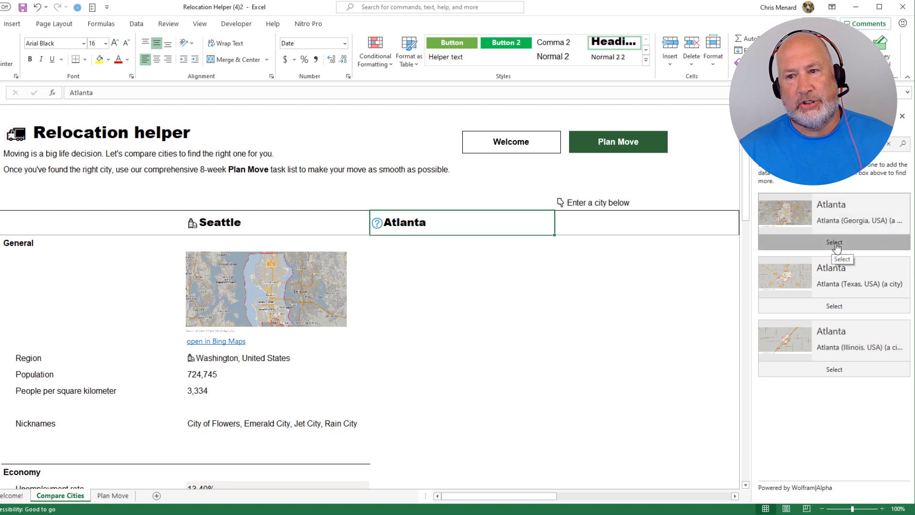
left_click(836, 247)
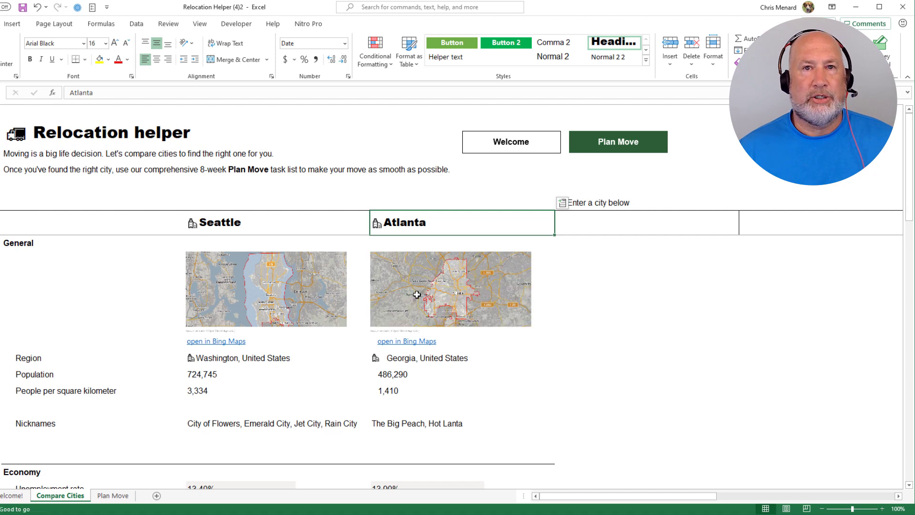
left_click(615, 233)
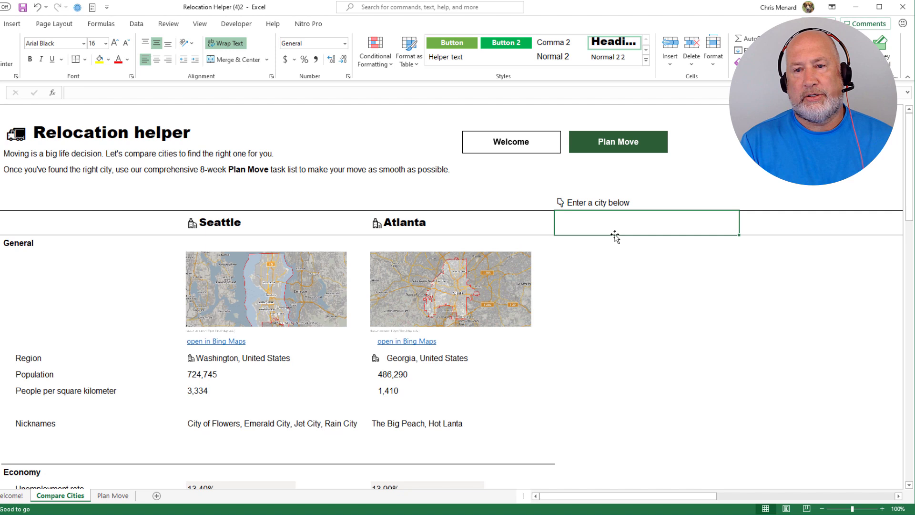
Add Jacksonville, FL as a new compared city.
type("Jackso")
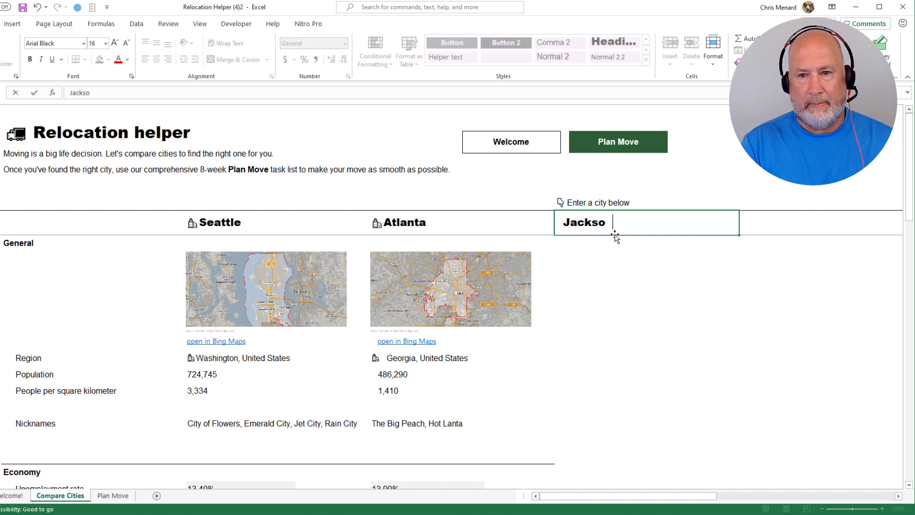
type("nvolle")
key("BackSpace")
key("BackSpace")
key("BackSpace")
key("BackSpace")
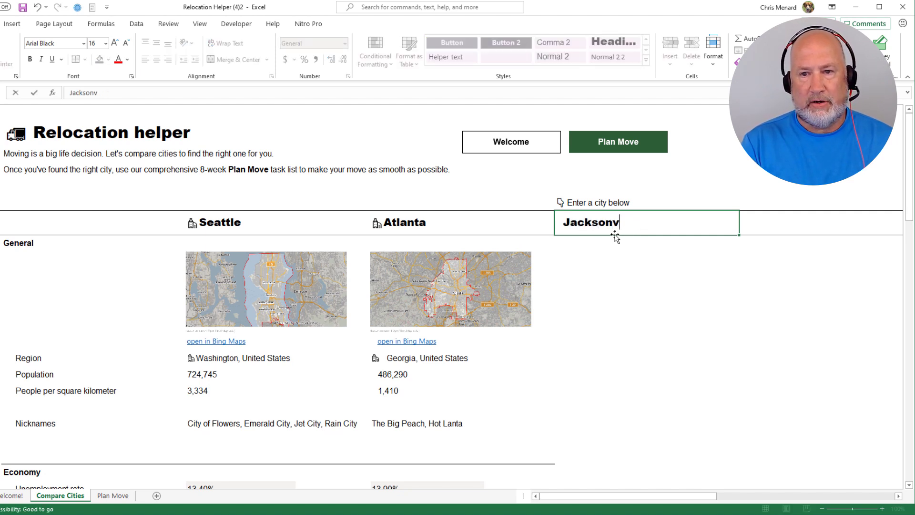
type("ille, FL")
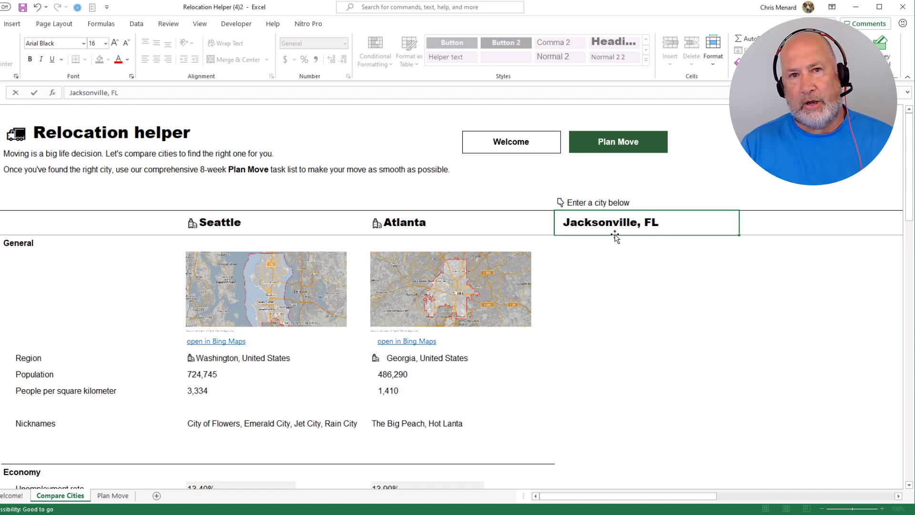
key("Return")
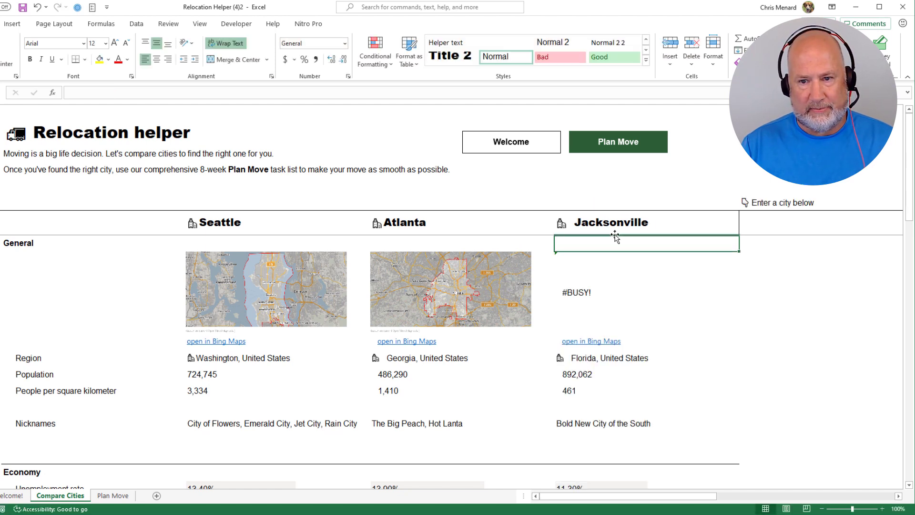
key("Up")
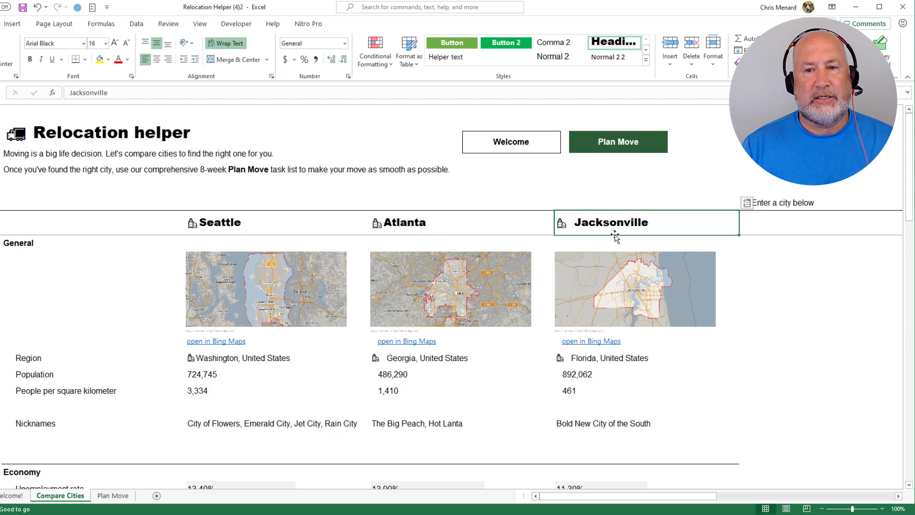
key("Right")
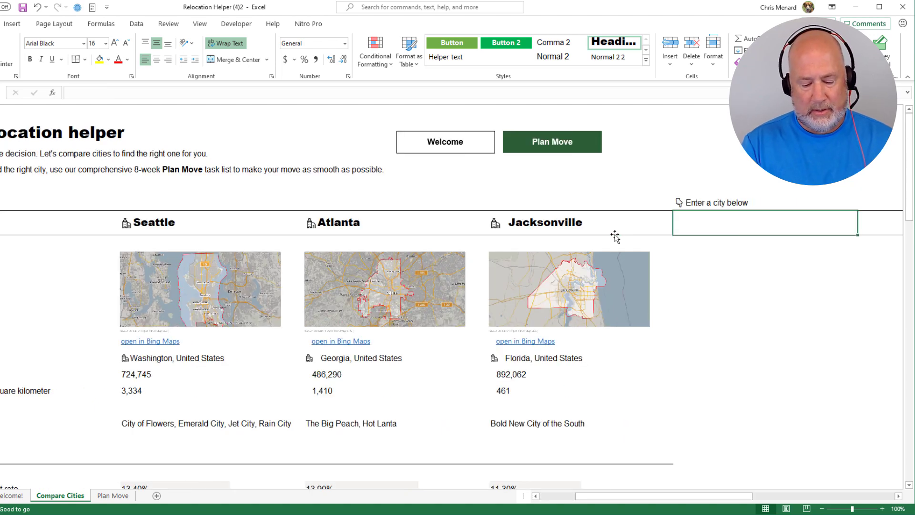
Enter San Diego and Boston as two more cities to compare.
type("Sand")
key("BackSpace")
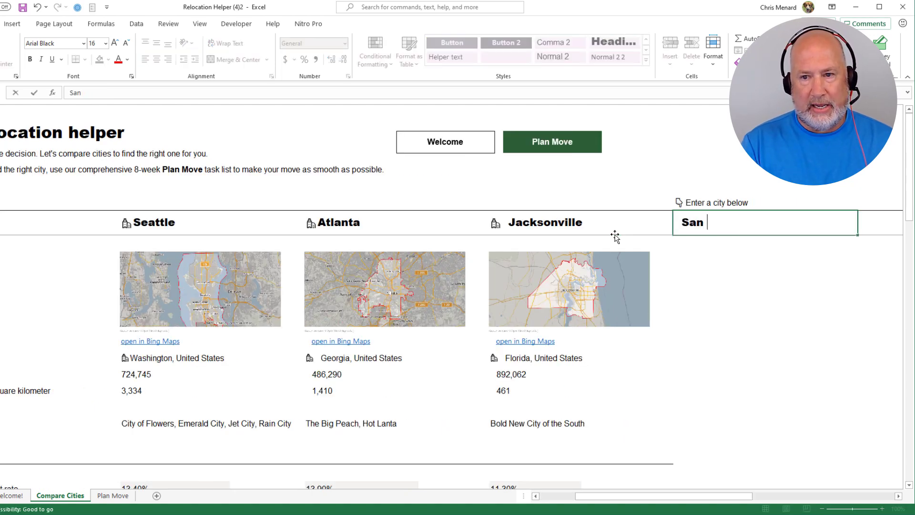
type("Dig")
type("ego")
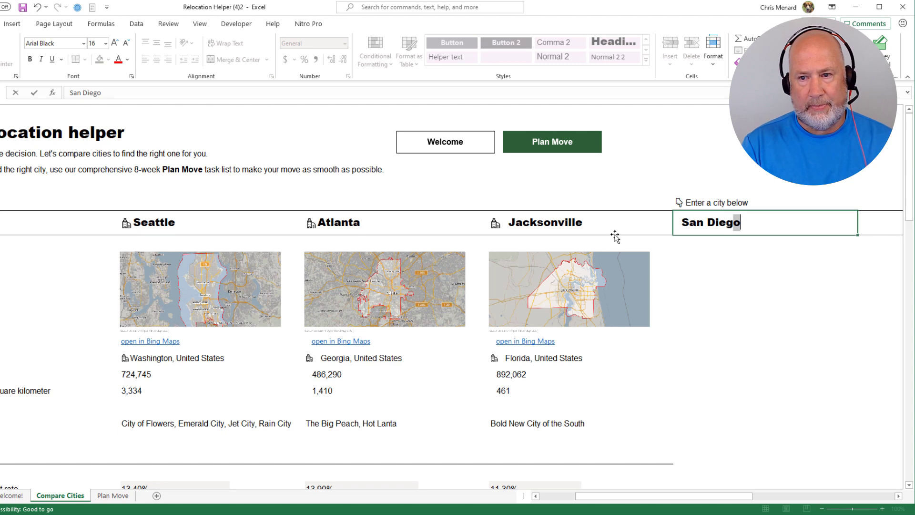
key("Return")
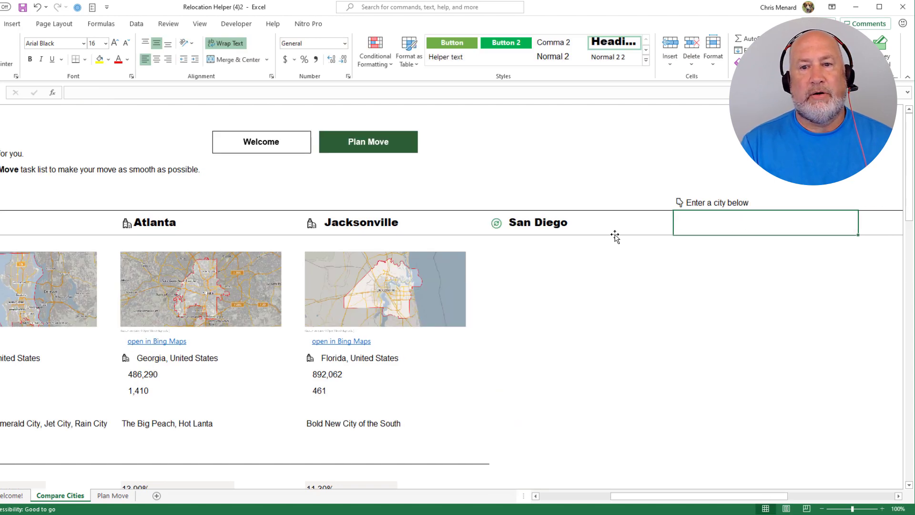
type("Boston")
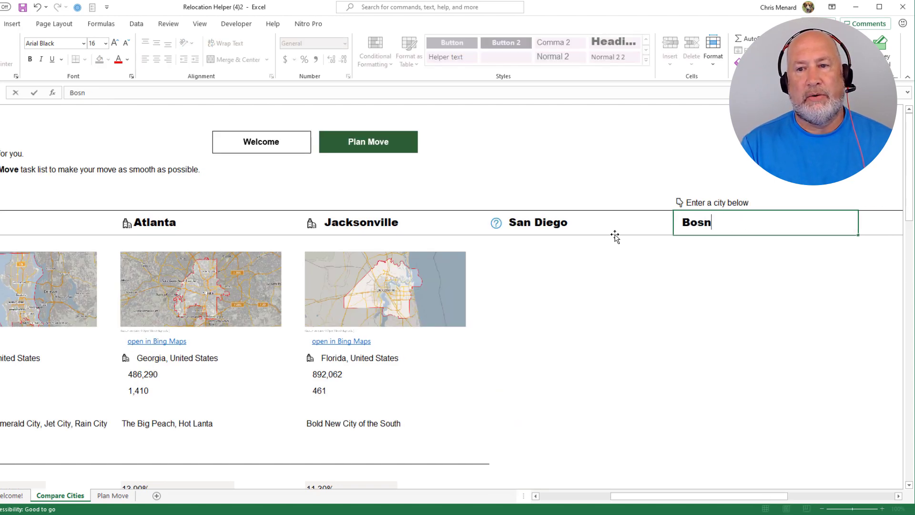
key("BackSpace")
key("BackSpace")
type("ston")
key("Return")
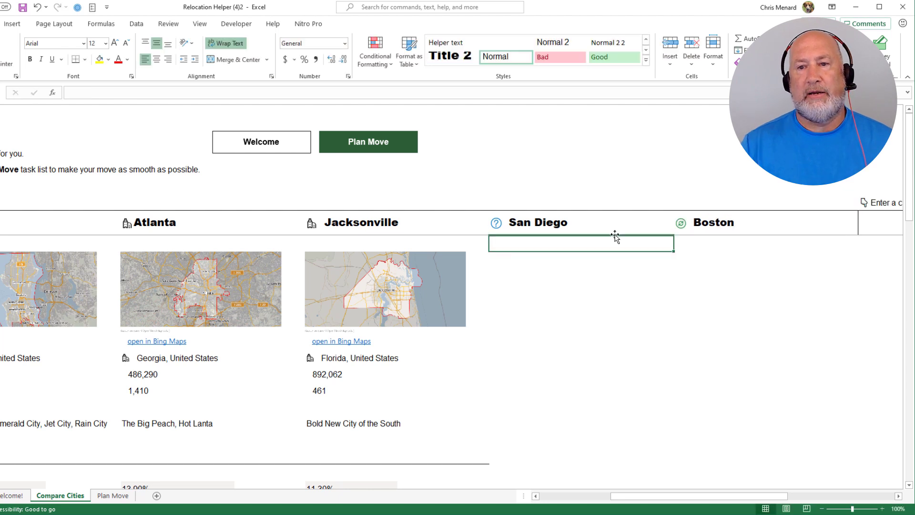
Resolve San Diego to California and Boston to Massachusetts in the Data Selector.
left_click(577, 227)
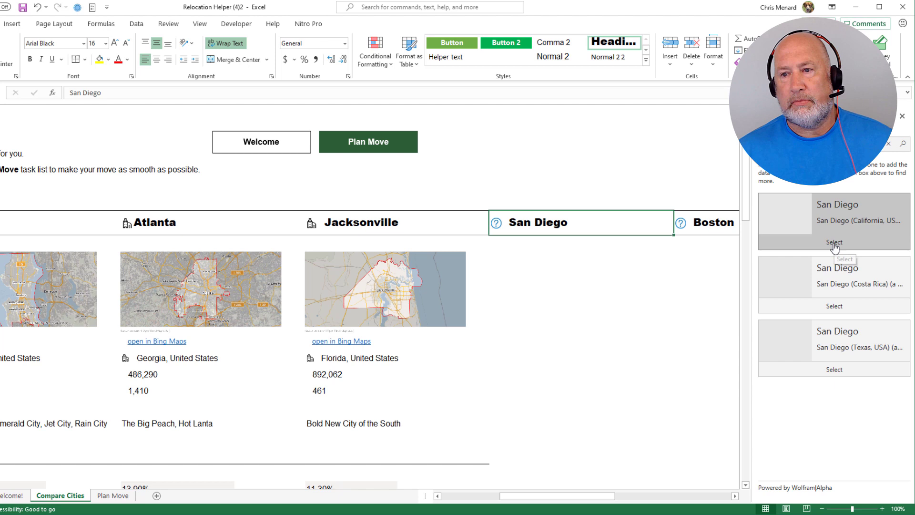
left_click(834, 242)
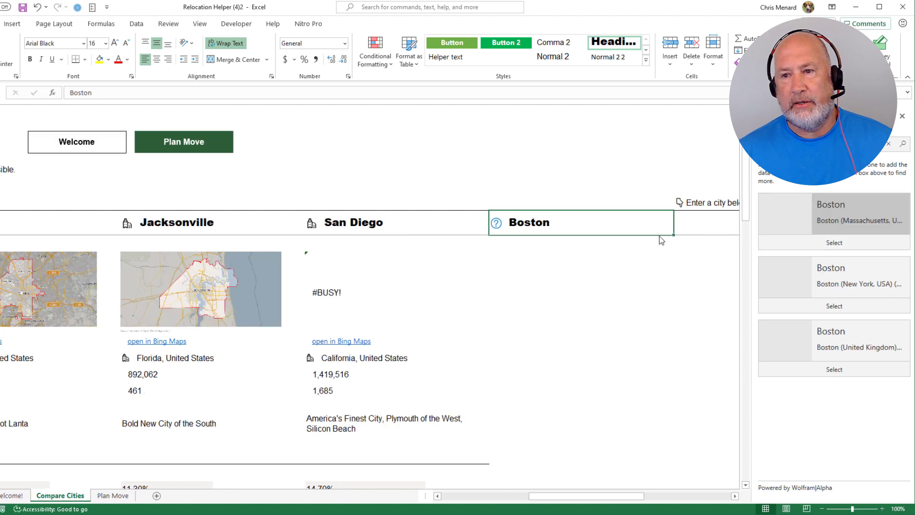
left_click(834, 242)
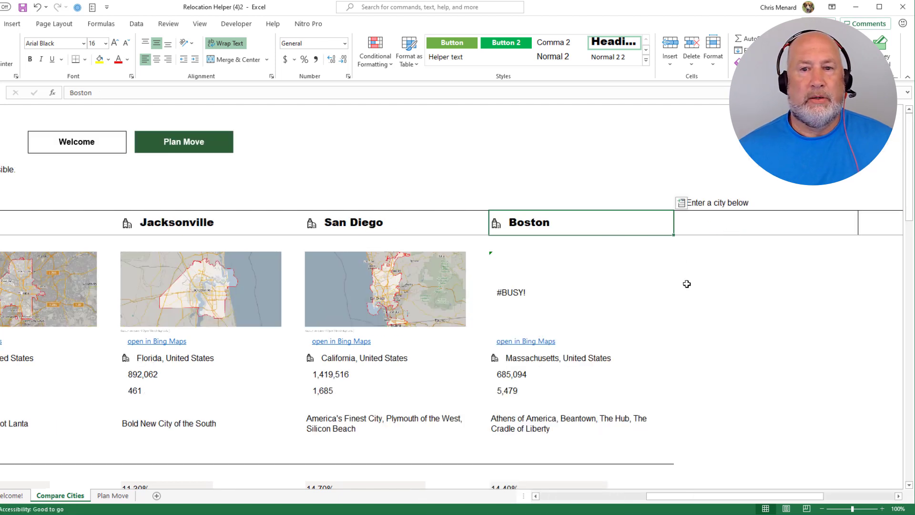
left_click(600, 497)
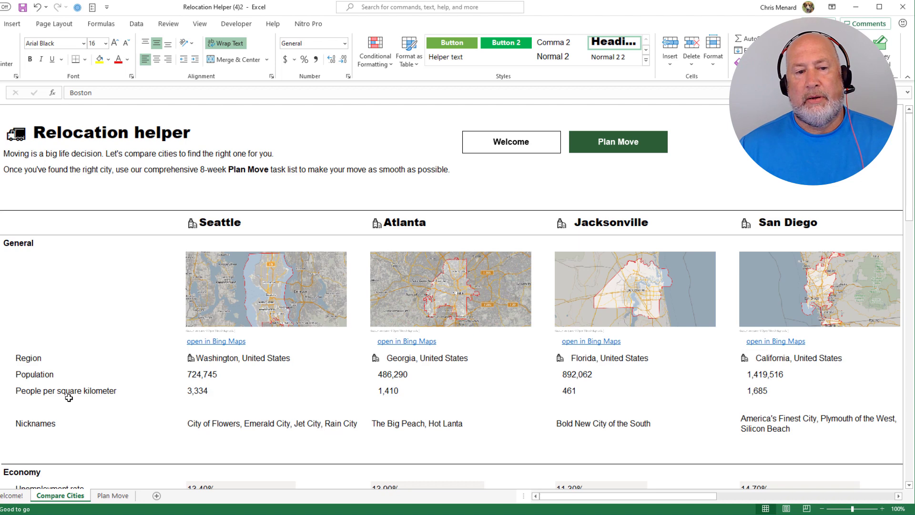
Compare the cities' population density values, checking Jacksonville, Boston and Seattle.
left_click(733, 387)
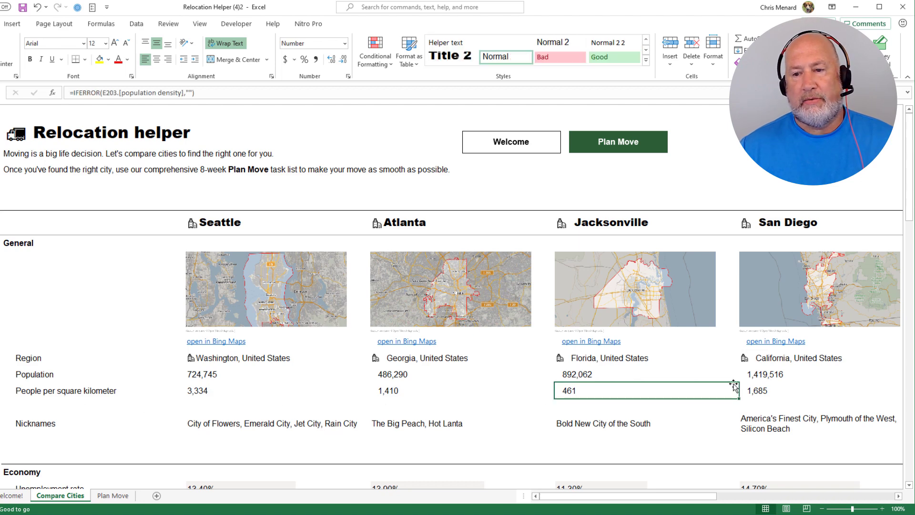
key("Right")
key("Right")
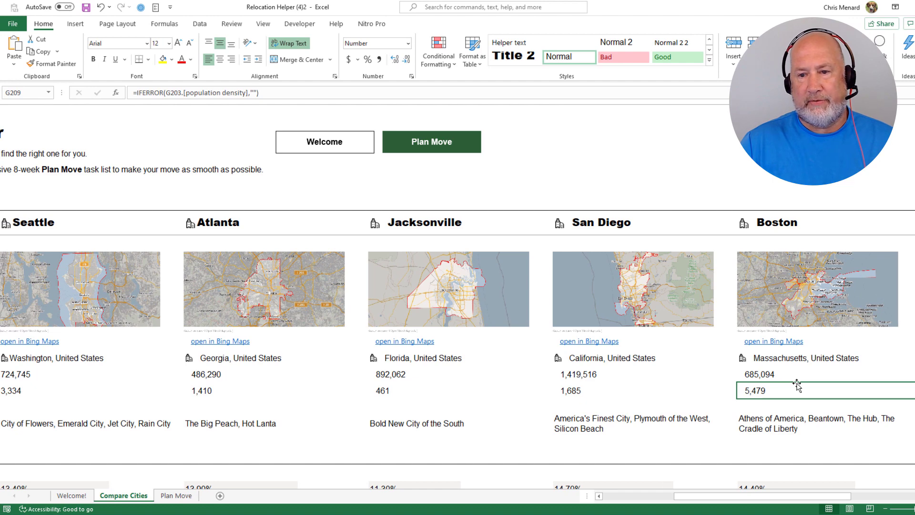
key("Left")
key("Left")
key("Left")
key("Left")
key("Left")
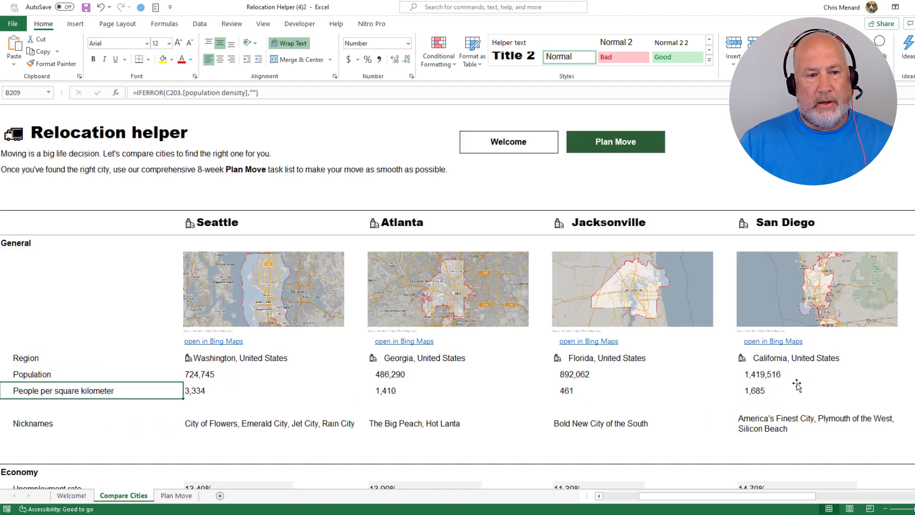
key("Right")
key("Down")
key("Down")
key("Down")
key("Down")
key("Down")
key("Down")
key("Down")
key("Down")
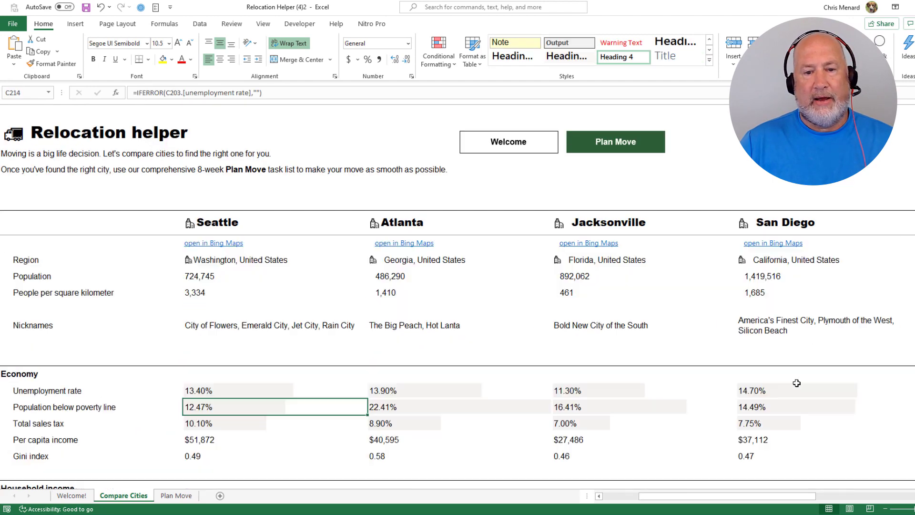
key("Down")
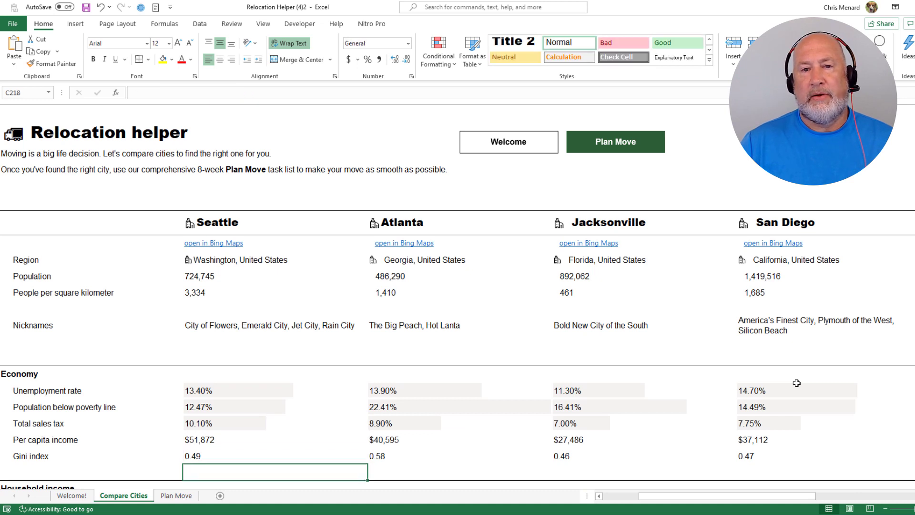
Compare the cities' unemployment rates, then check Atlanta's total sales tax and per capita income.
key("Up")
key("Up")
key("Up")
key("Up")
key("Right")
key("Up")
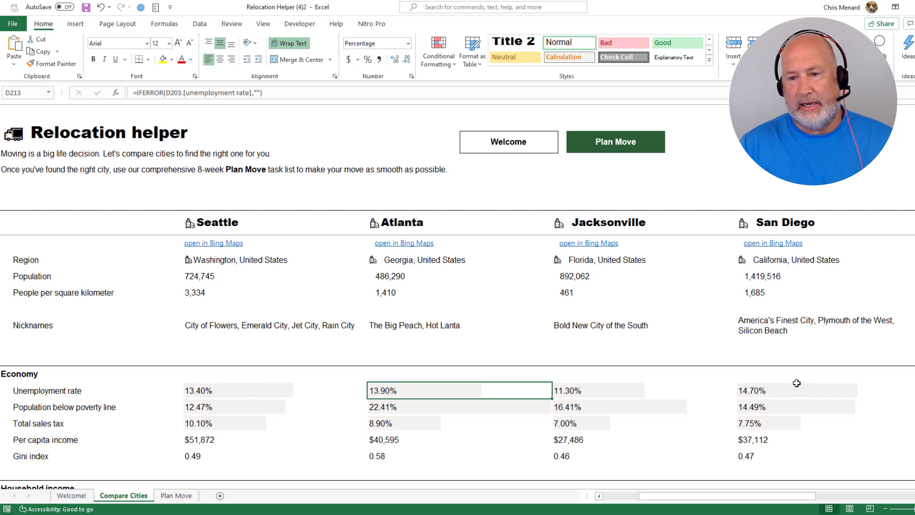
key("Right")
key("Left")
key("Left")
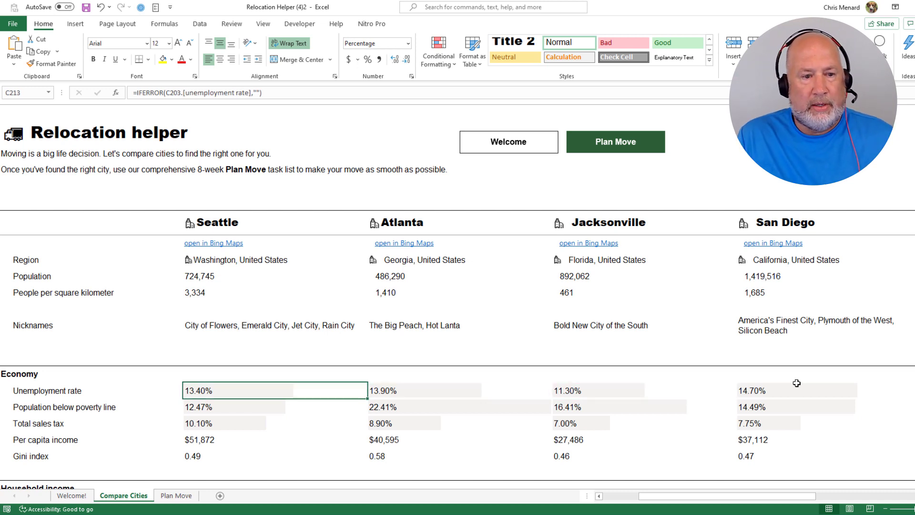
key("Right")
key("Down")
key("Down")
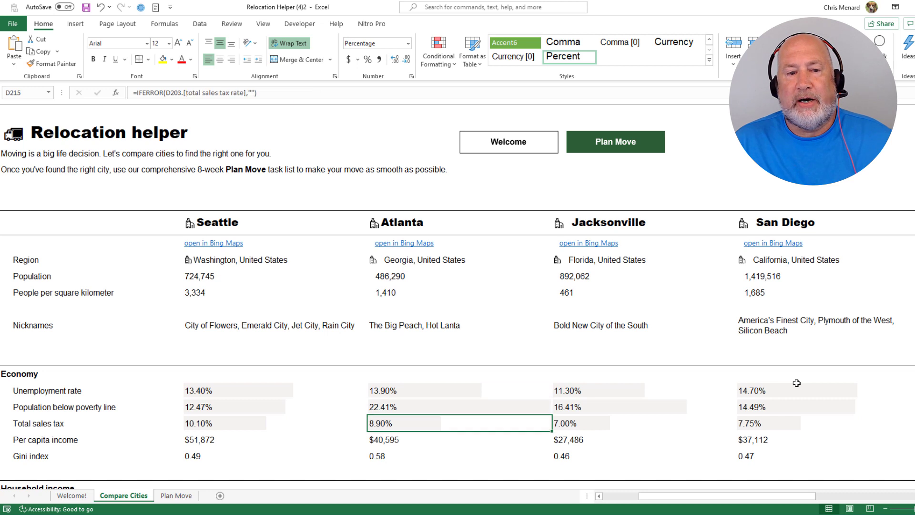
key("Down")
key("Up")
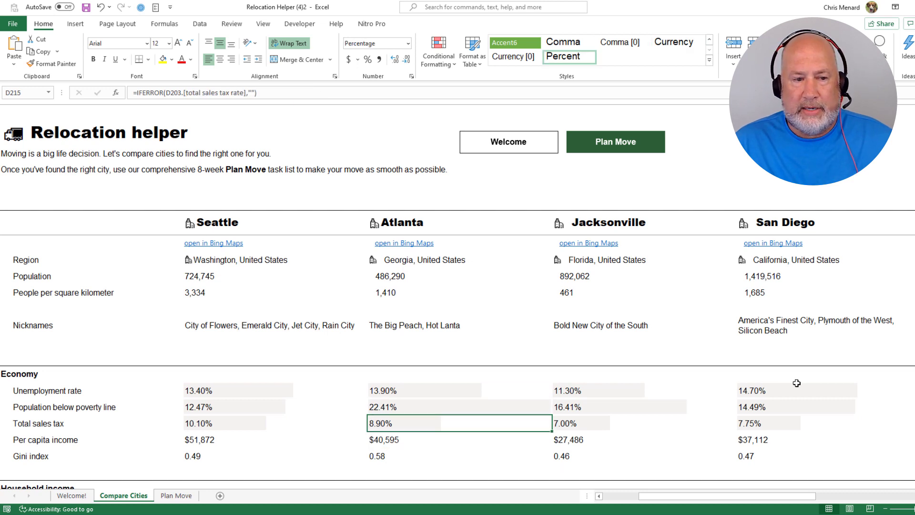
key("Down")
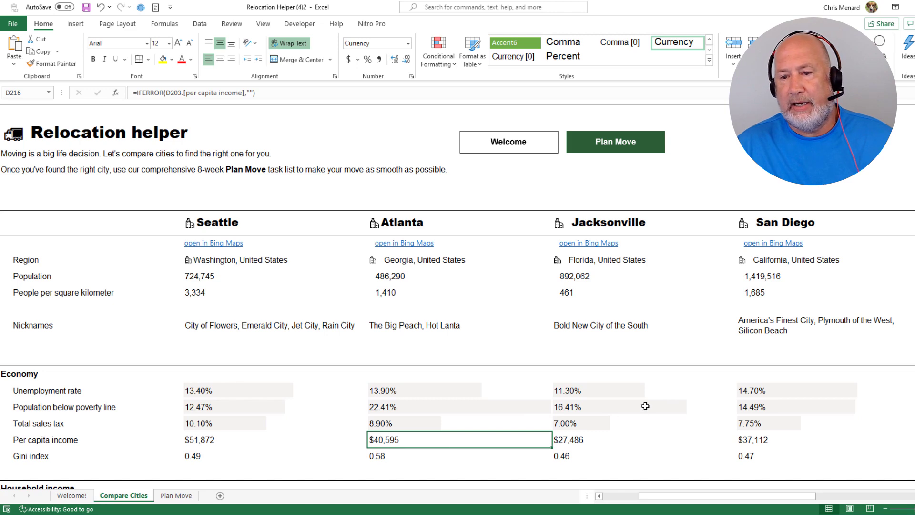
scroll(620, 366, "down", 10)
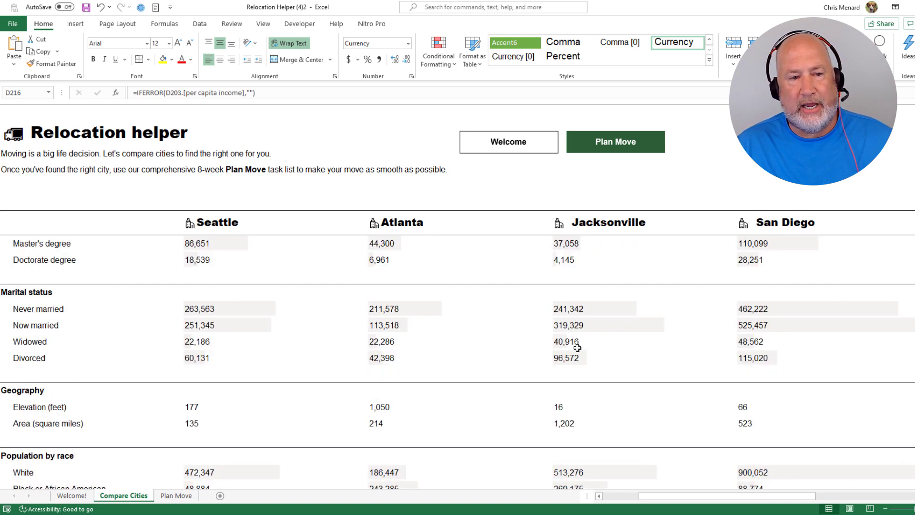
scroll(577, 347, "up", 3)
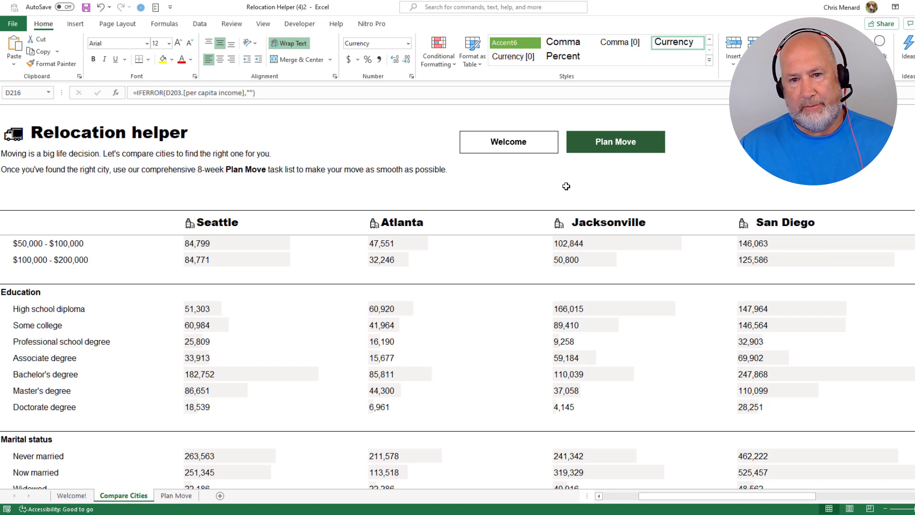
left_click(618, 148)
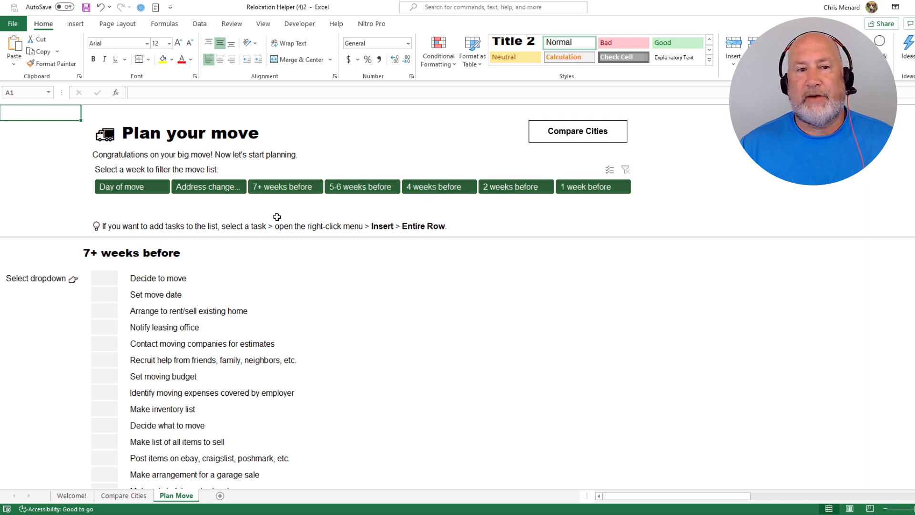
scroll(272, 235, "down", 3)
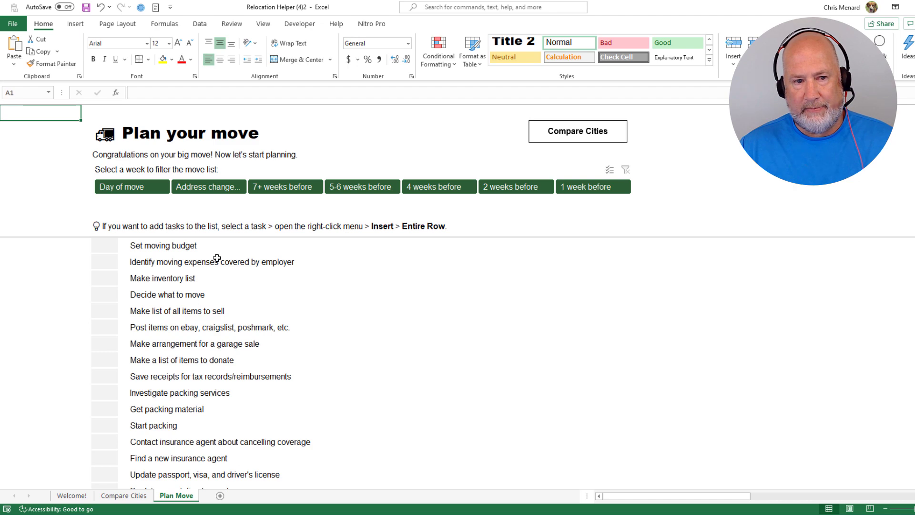
scroll(205, 263, "up", 3)
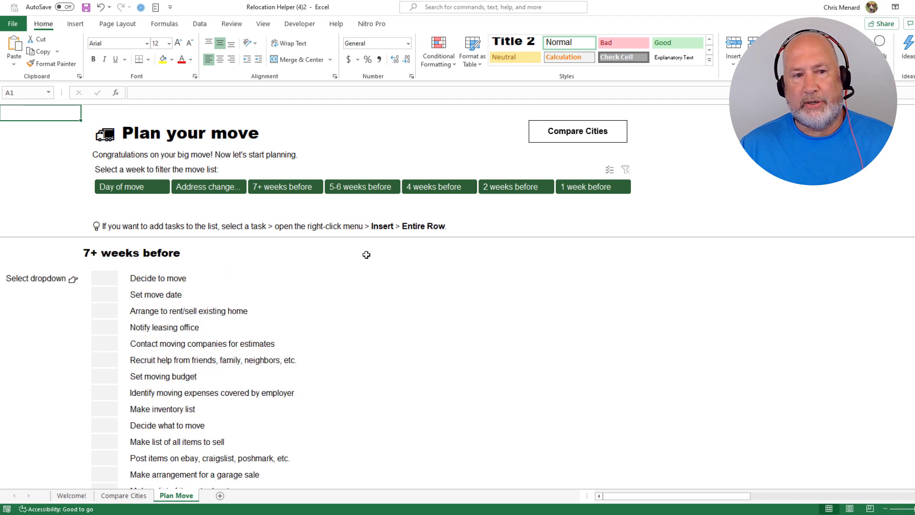
scroll(365, 260, "down", 6)
scroll(363, 267, "down", 3)
scroll(286, 294, "up", 3)
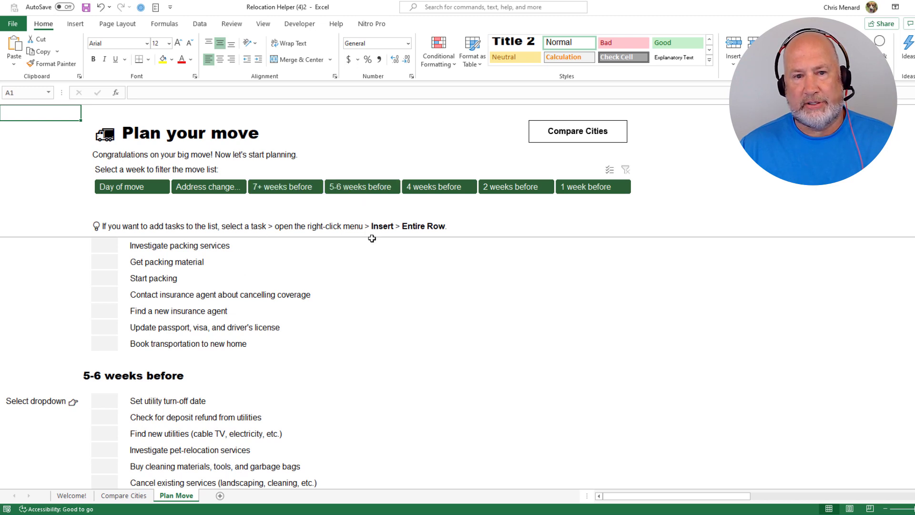
scroll(371, 238, "up", 6)
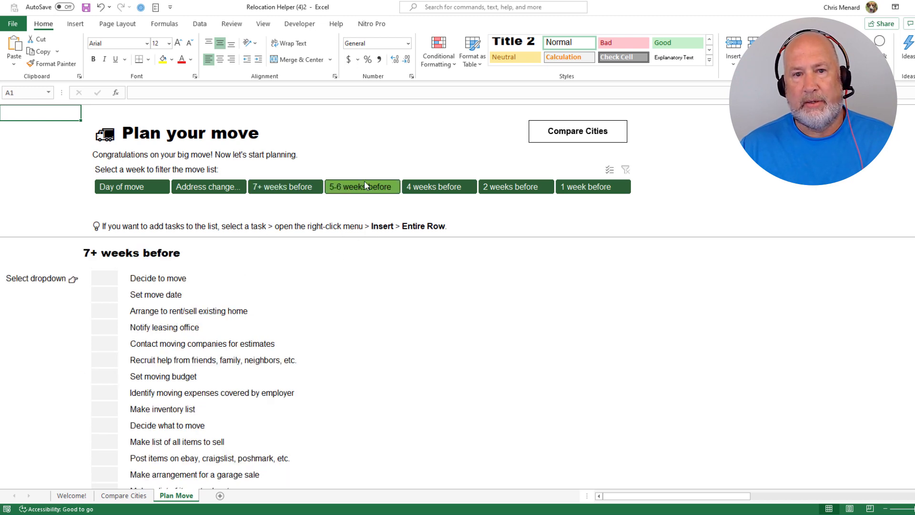
Filter the checklist by 5-6 weeks, 7+ weeks, Address change and Day of move, then clear it.
left_click(367, 193)
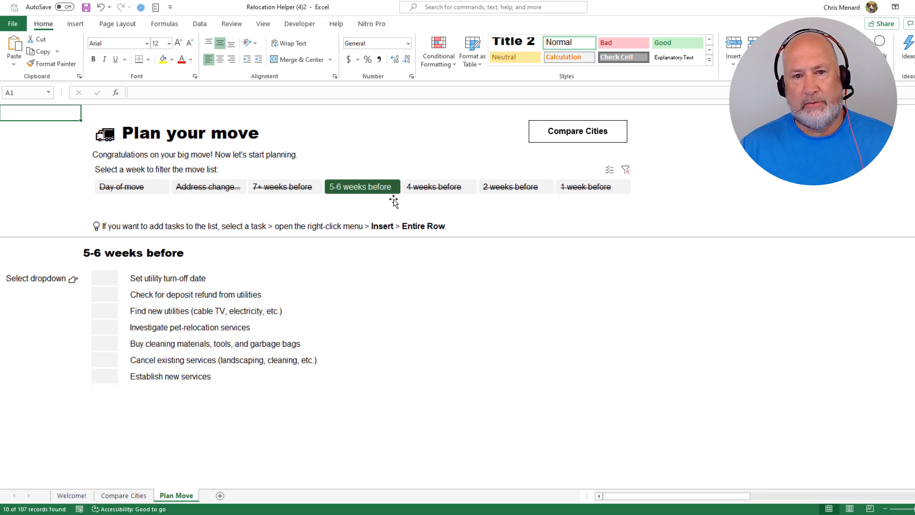
left_click(294, 186)
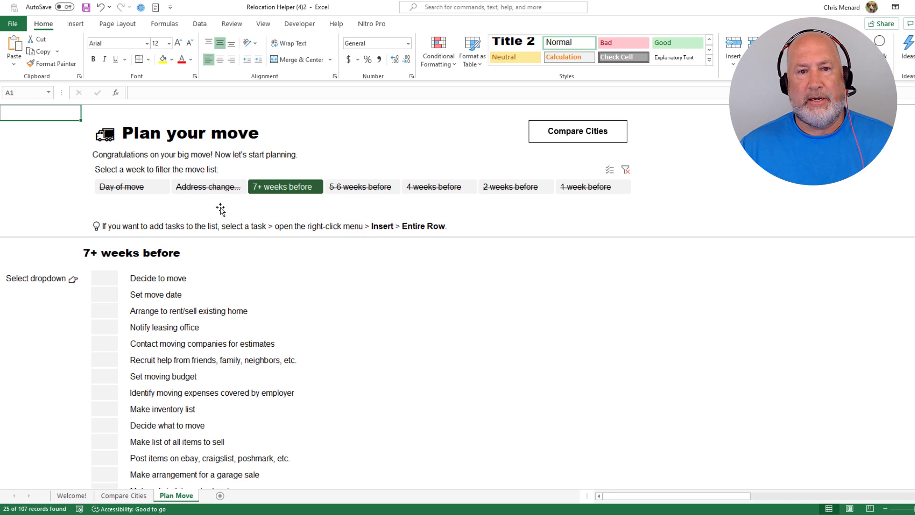
left_click(206, 190)
left_click(165, 189)
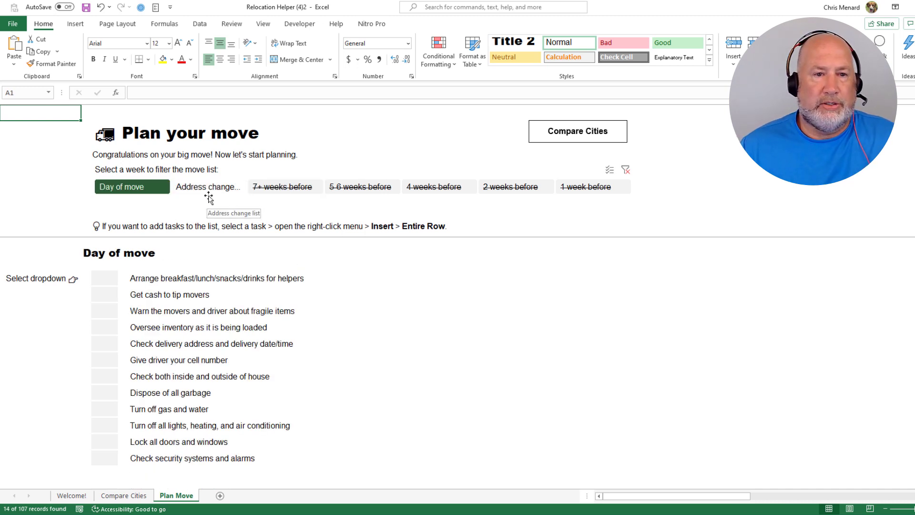
left_click(285, 186)
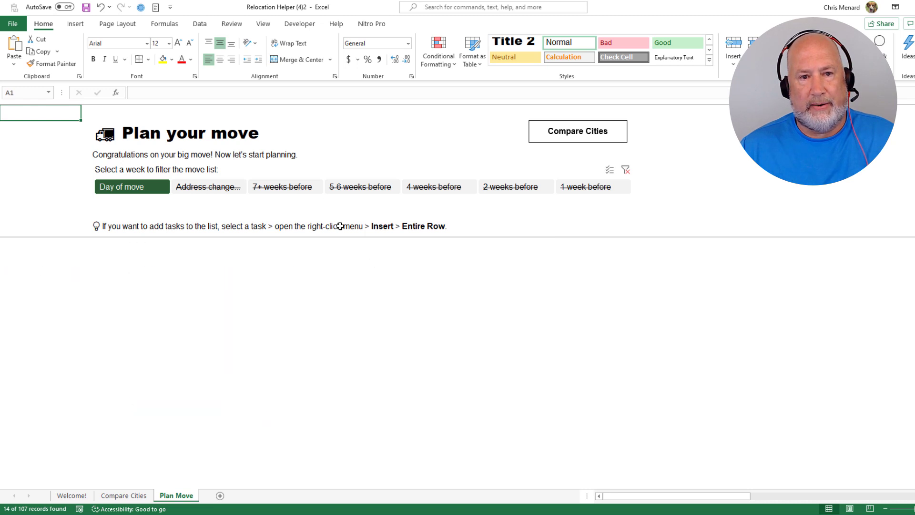
left_click(626, 171)
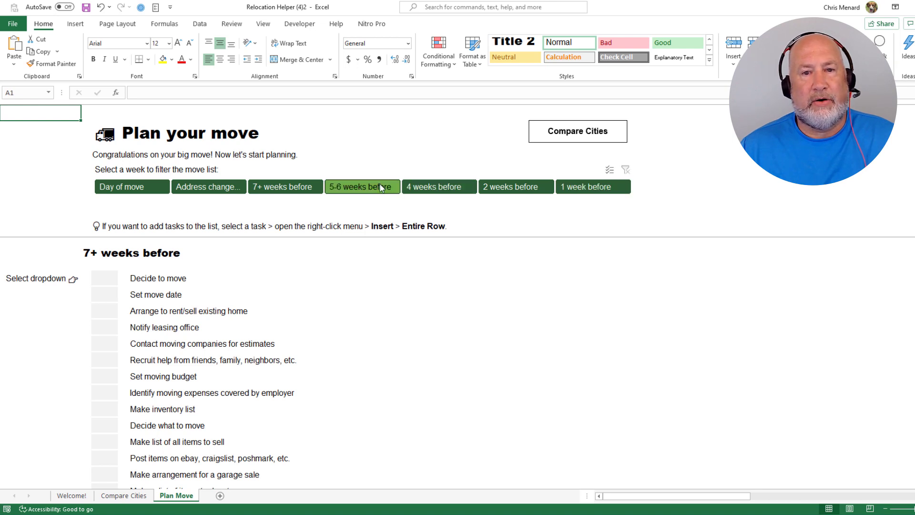
Filter to 4 weeks before, clear the filter, and scroll through the full task list.
left_click(443, 190)
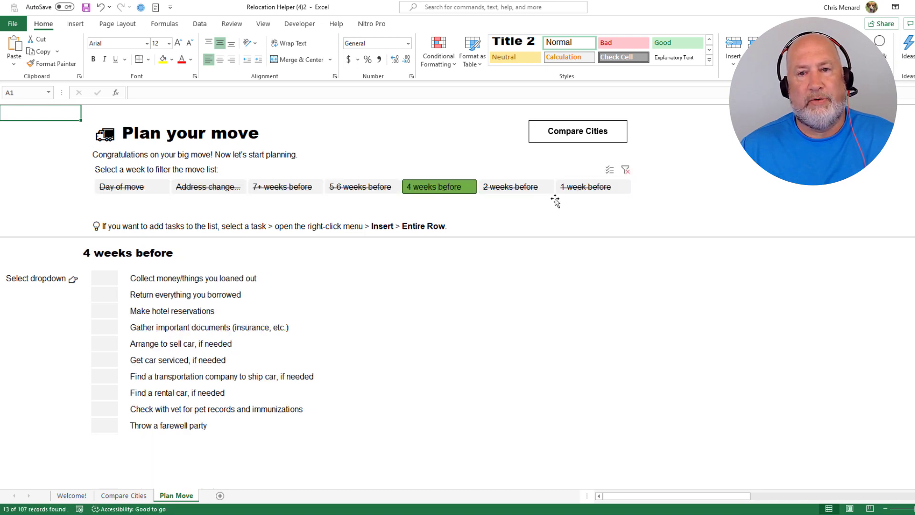
left_click(630, 173)
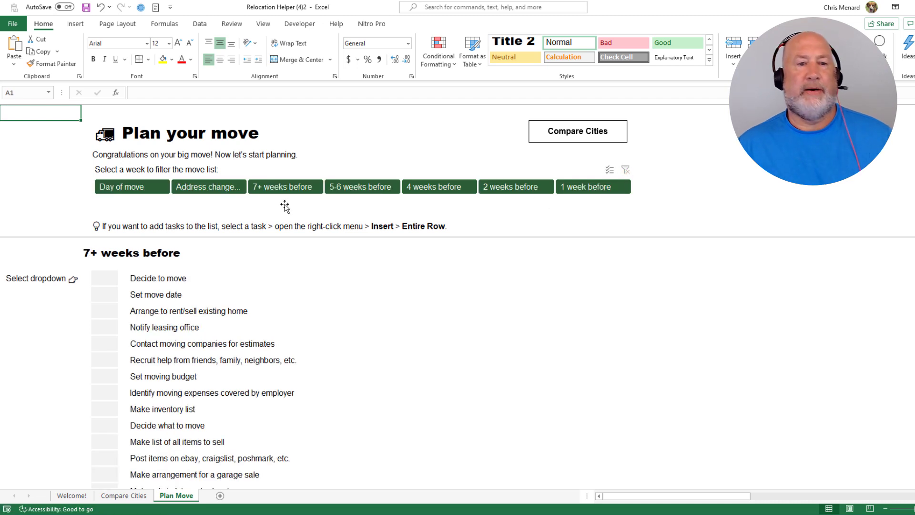
scroll(314, 240, "down", 7)
scroll(329, 256, "down", 3)
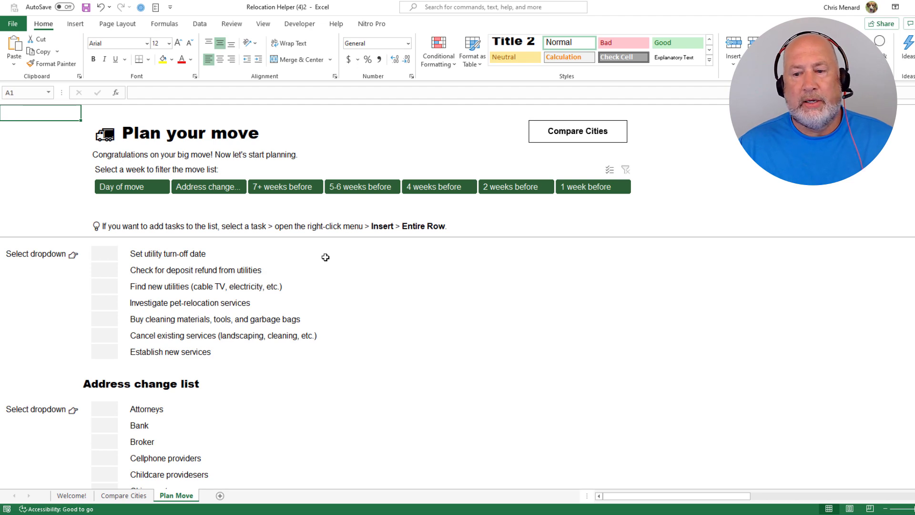
scroll(325, 257, "down", 13)
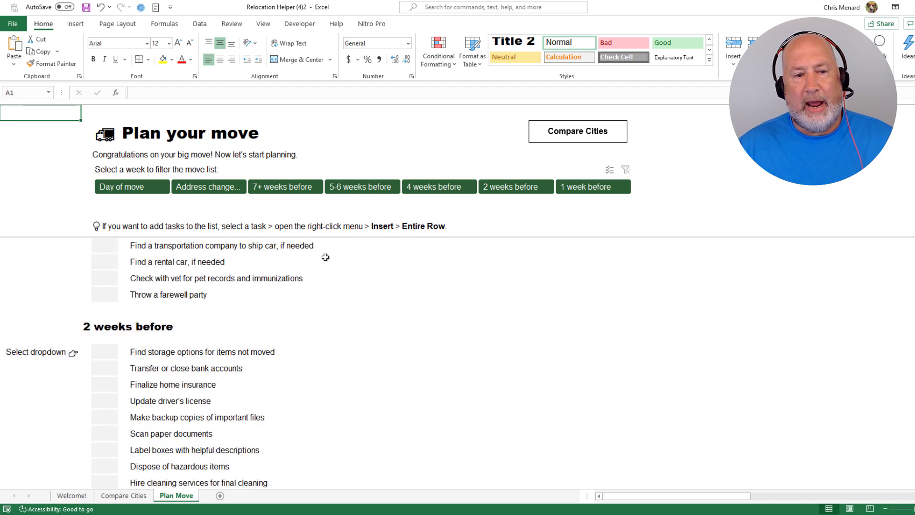
scroll(326, 257, "down", 14)
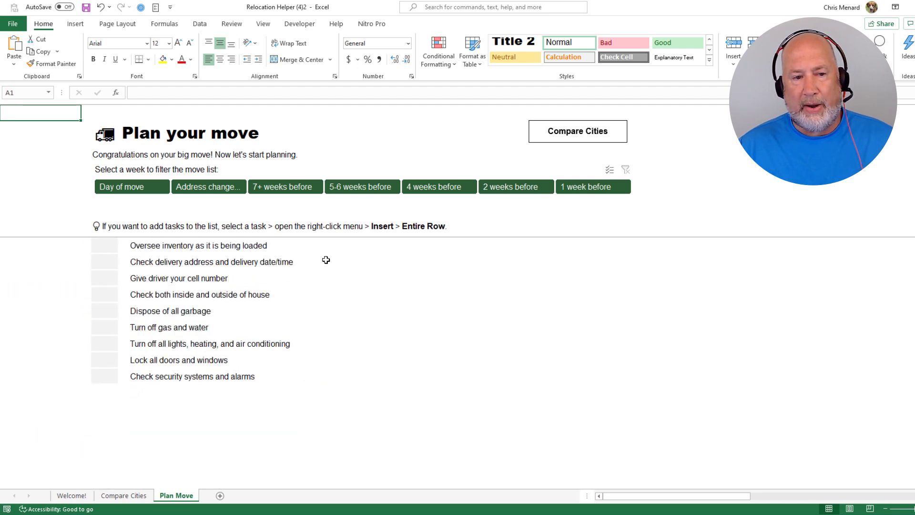
scroll(325, 260, "down", 3)
scroll(326, 264, "up", 3)
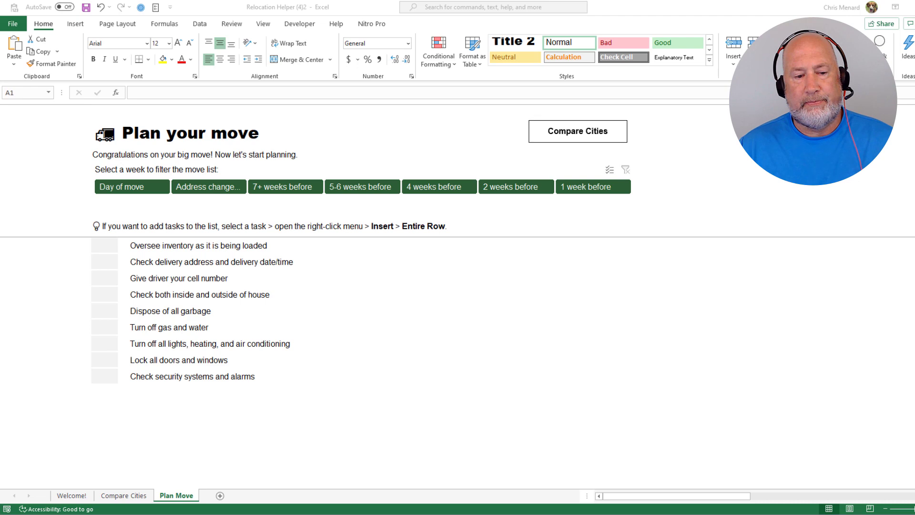
Switch to Chrome and scroll the blog post down to the College Decision Helper section.
key("alt+Tab")
scroll(587, 200, "up", 15)
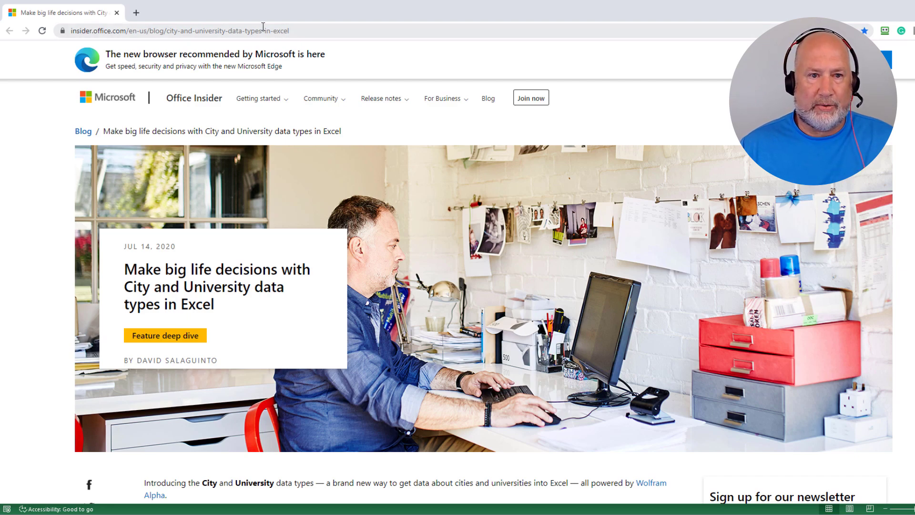
scroll(419, 125, "down", 6)
scroll(422, 137, "down", 3)
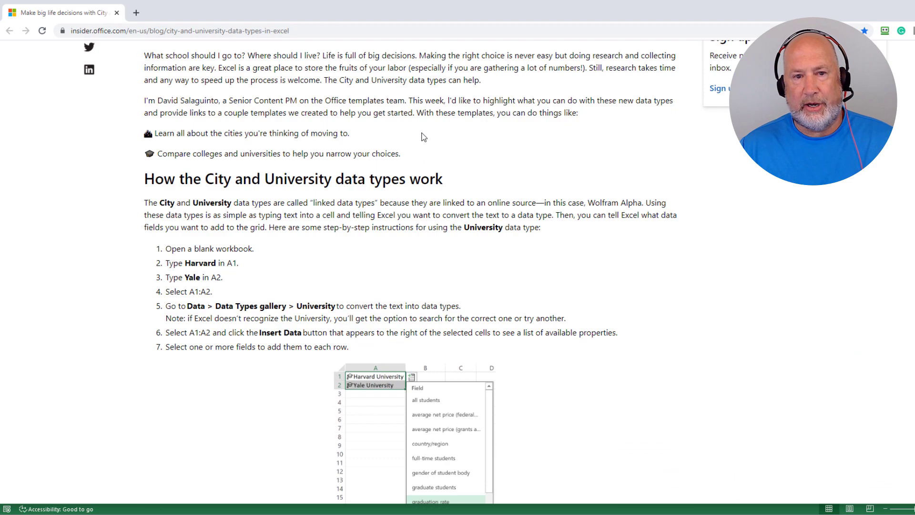
scroll(425, 137, "down", 3)
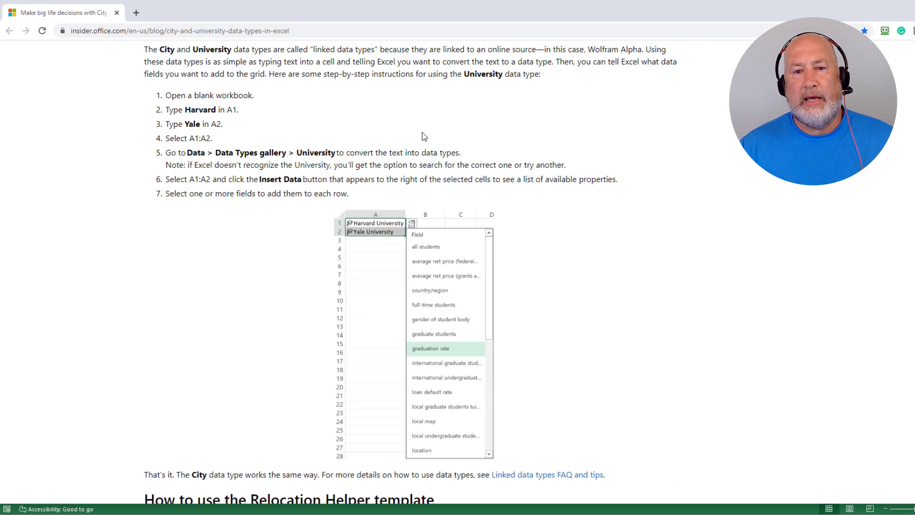
scroll(424, 137, "down", 13)
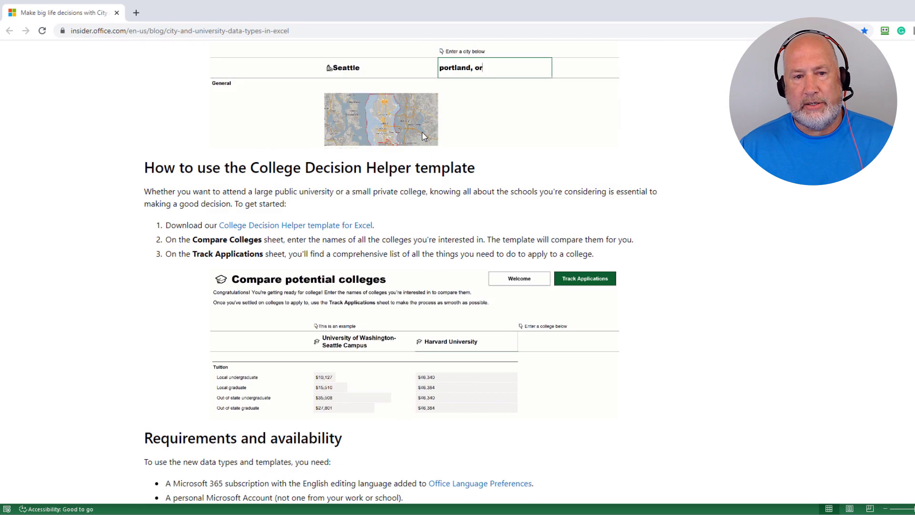
scroll(422, 136, "down", 3)
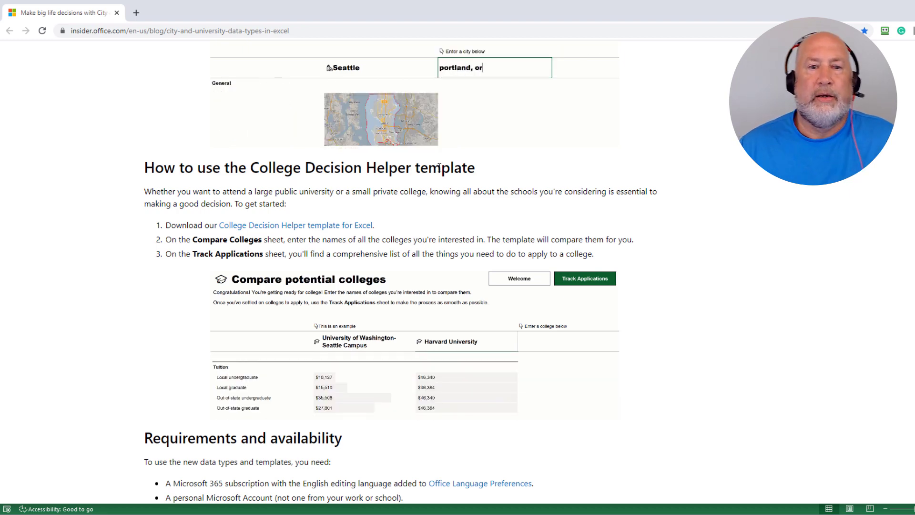
Read the rest of the blog post, then return to the Relocation Helper workbook in Excel.
scroll(439, 167, "down", 3)
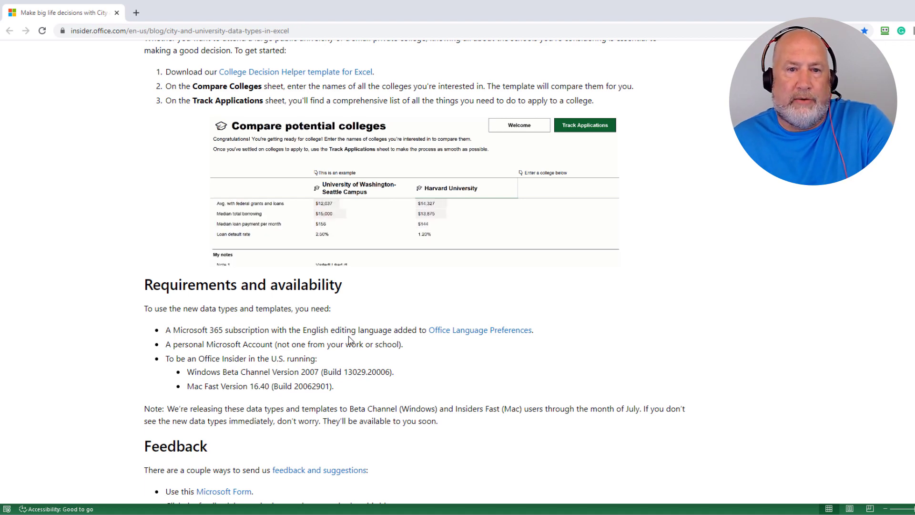
scroll(348, 336, "up", 10)
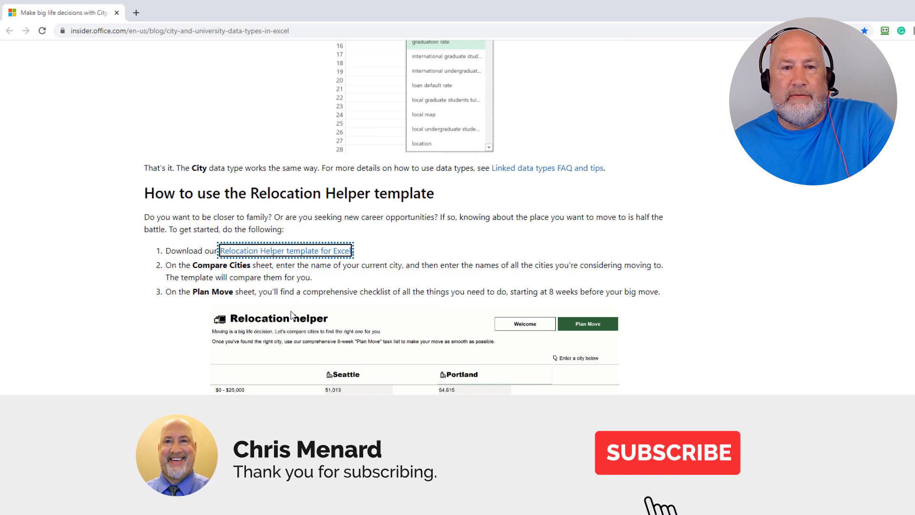
scroll(334, 226, "down", 6)
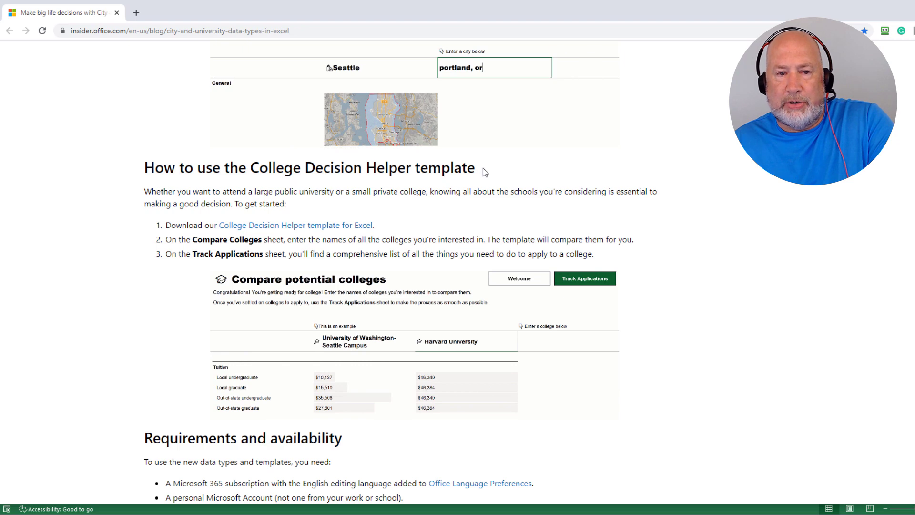
scroll(483, 171, "down", 3)
scroll(482, 173, "up", 3)
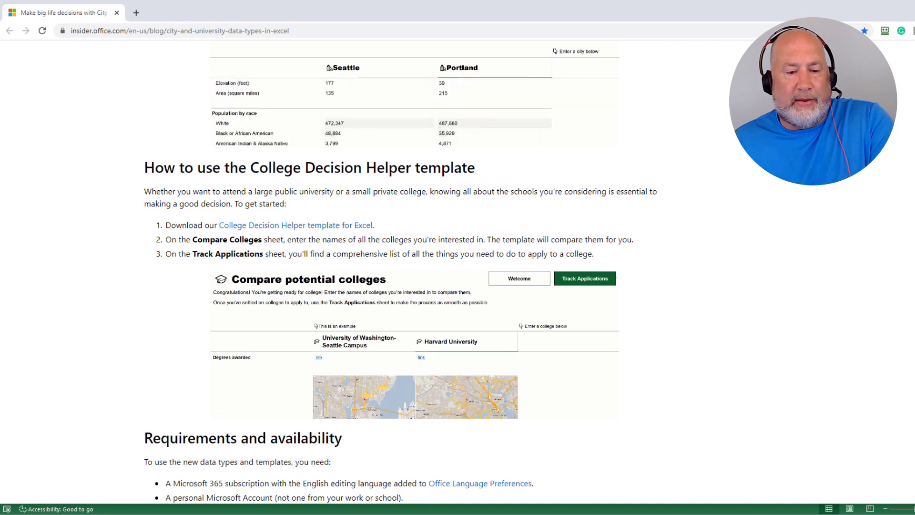
key("alt+Tab")
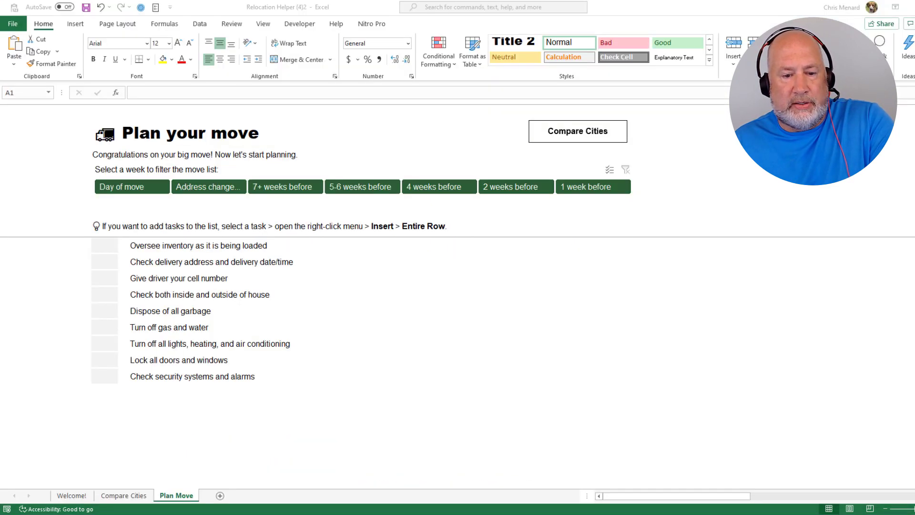
Add a blank Sheet1, select cell F10, and expand the Data Types gallery on the Data ribbon.
left_click(219, 496)
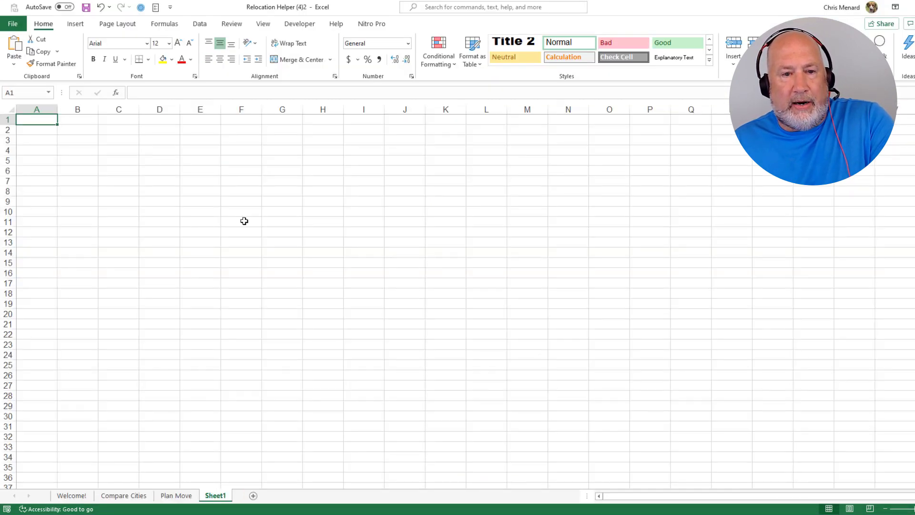
left_click(243, 211)
left_click(200, 24)
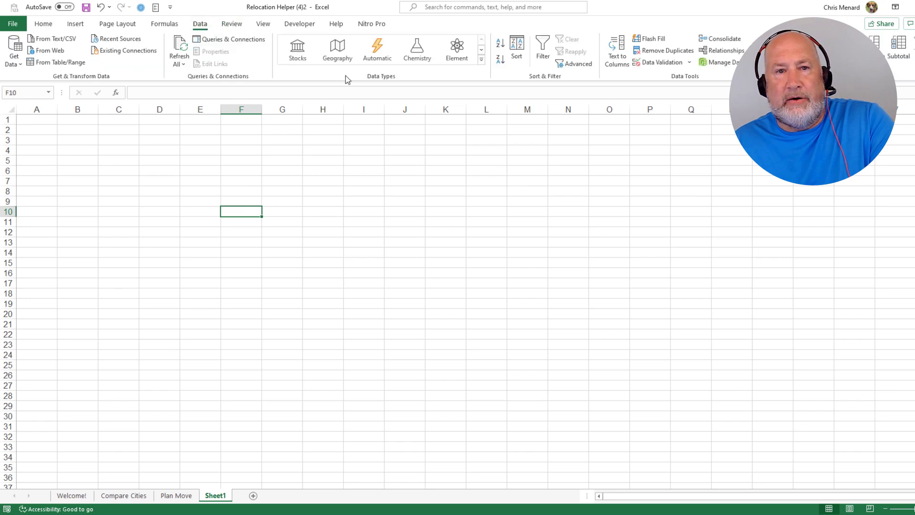
left_click(481, 59)
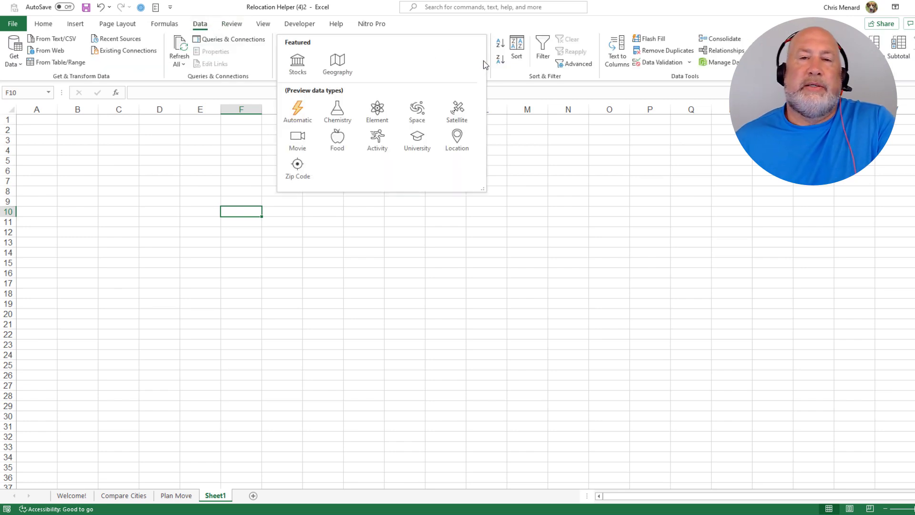